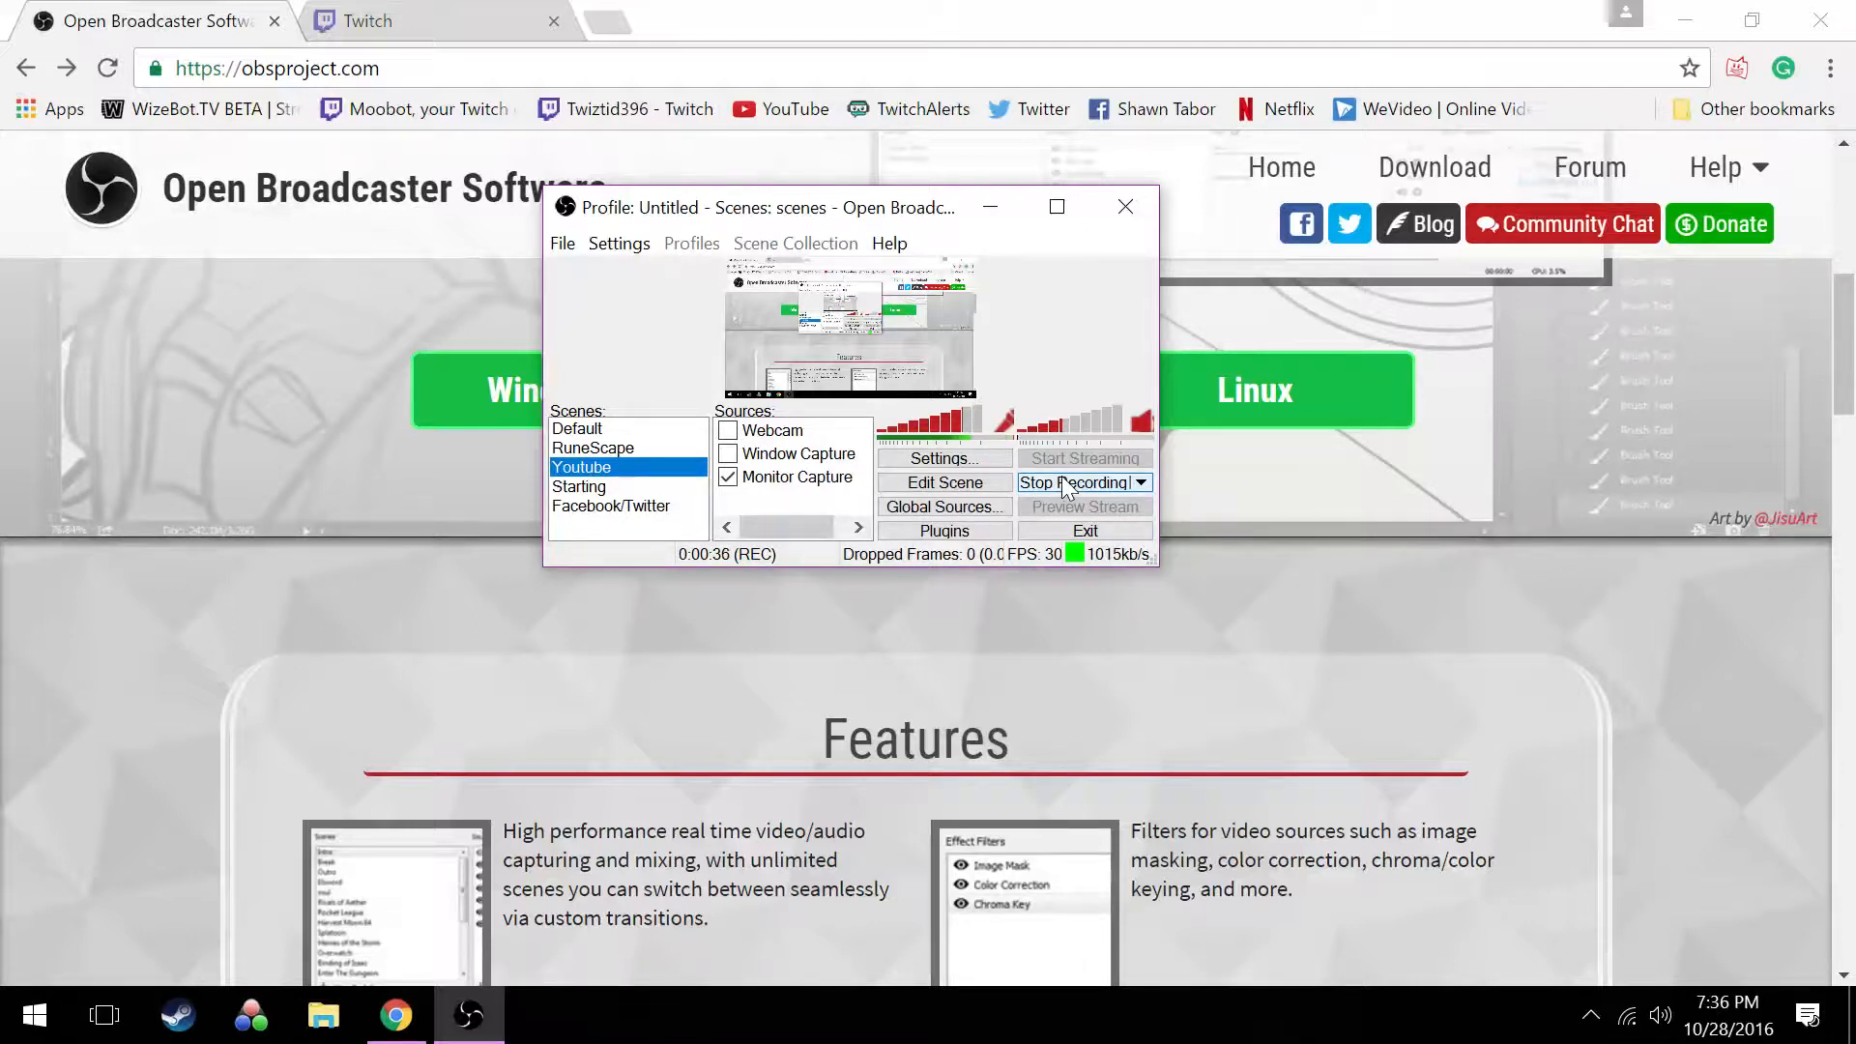
Minimize OBS to view the download options on the Open Broadcaster Software website, and minimize the browser
{"action": "left_click", "coordinate": [994, 221]}
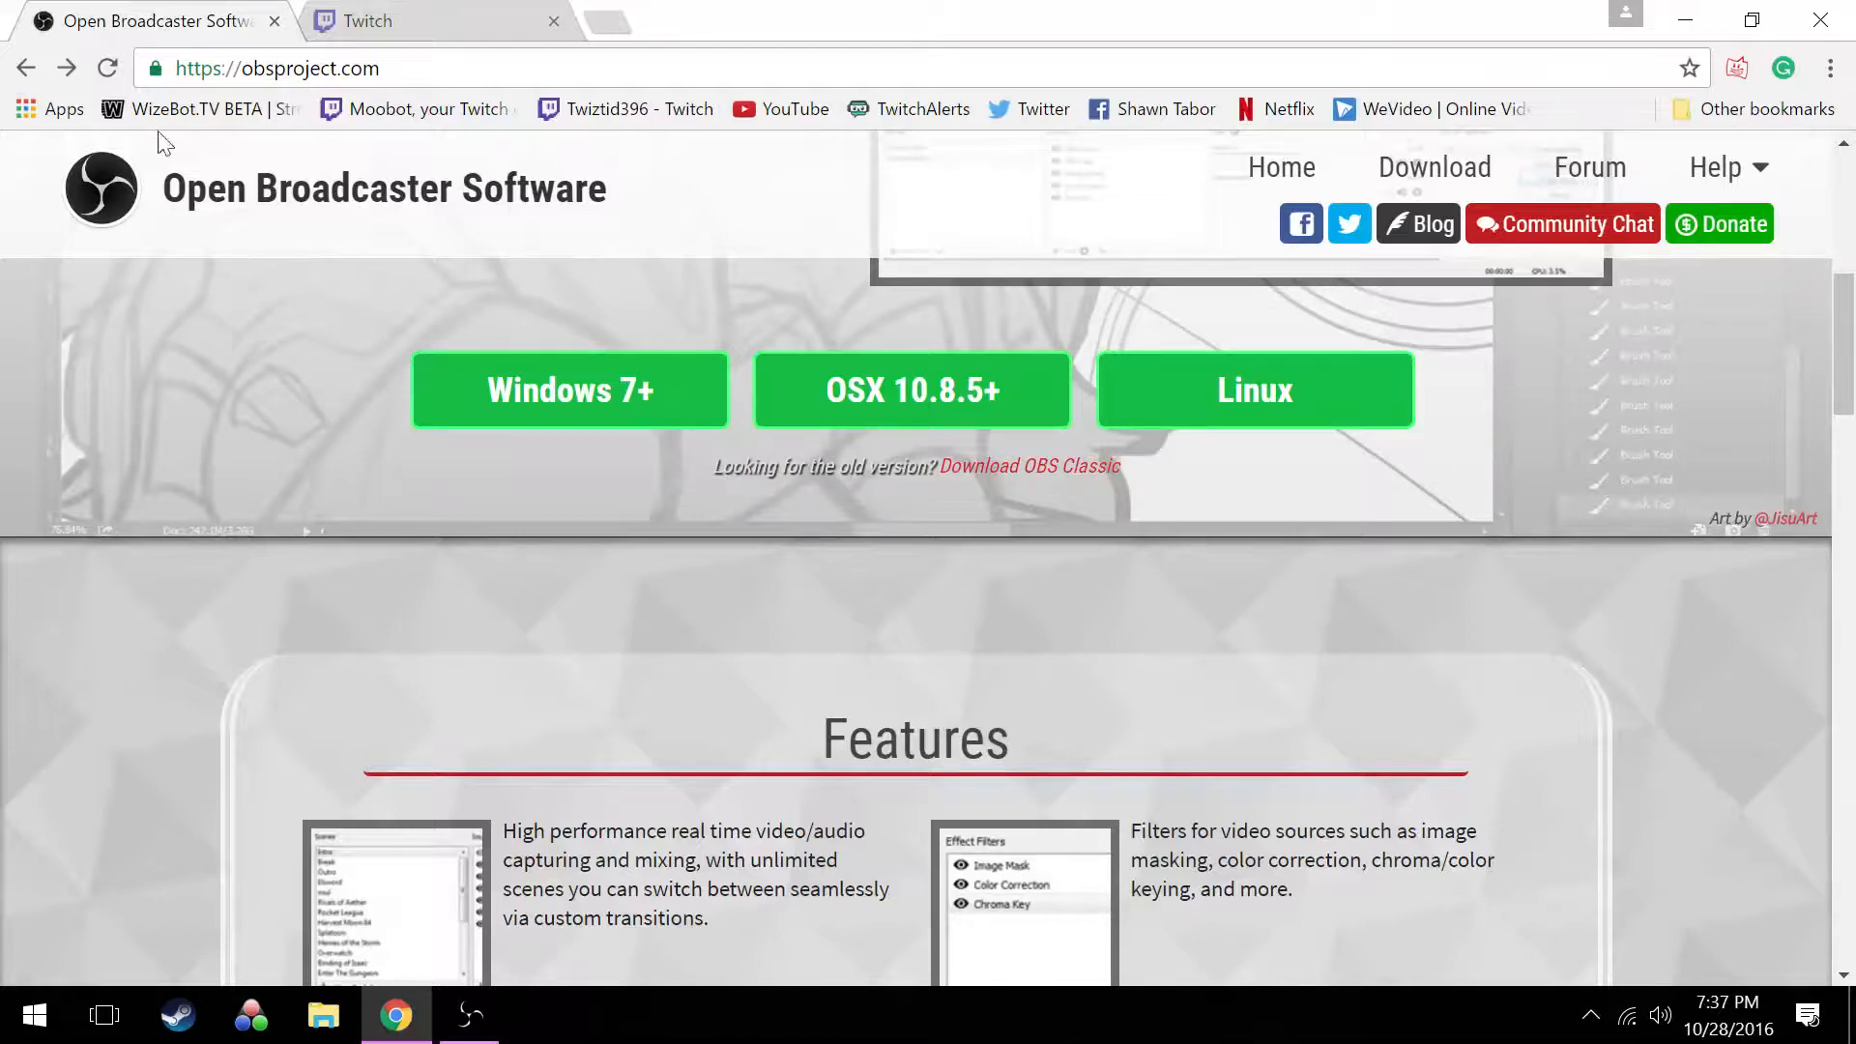
{"action": "scroll", "coordinate": [386, 396], "scroll_direction": "up", "scroll_amount": 5}
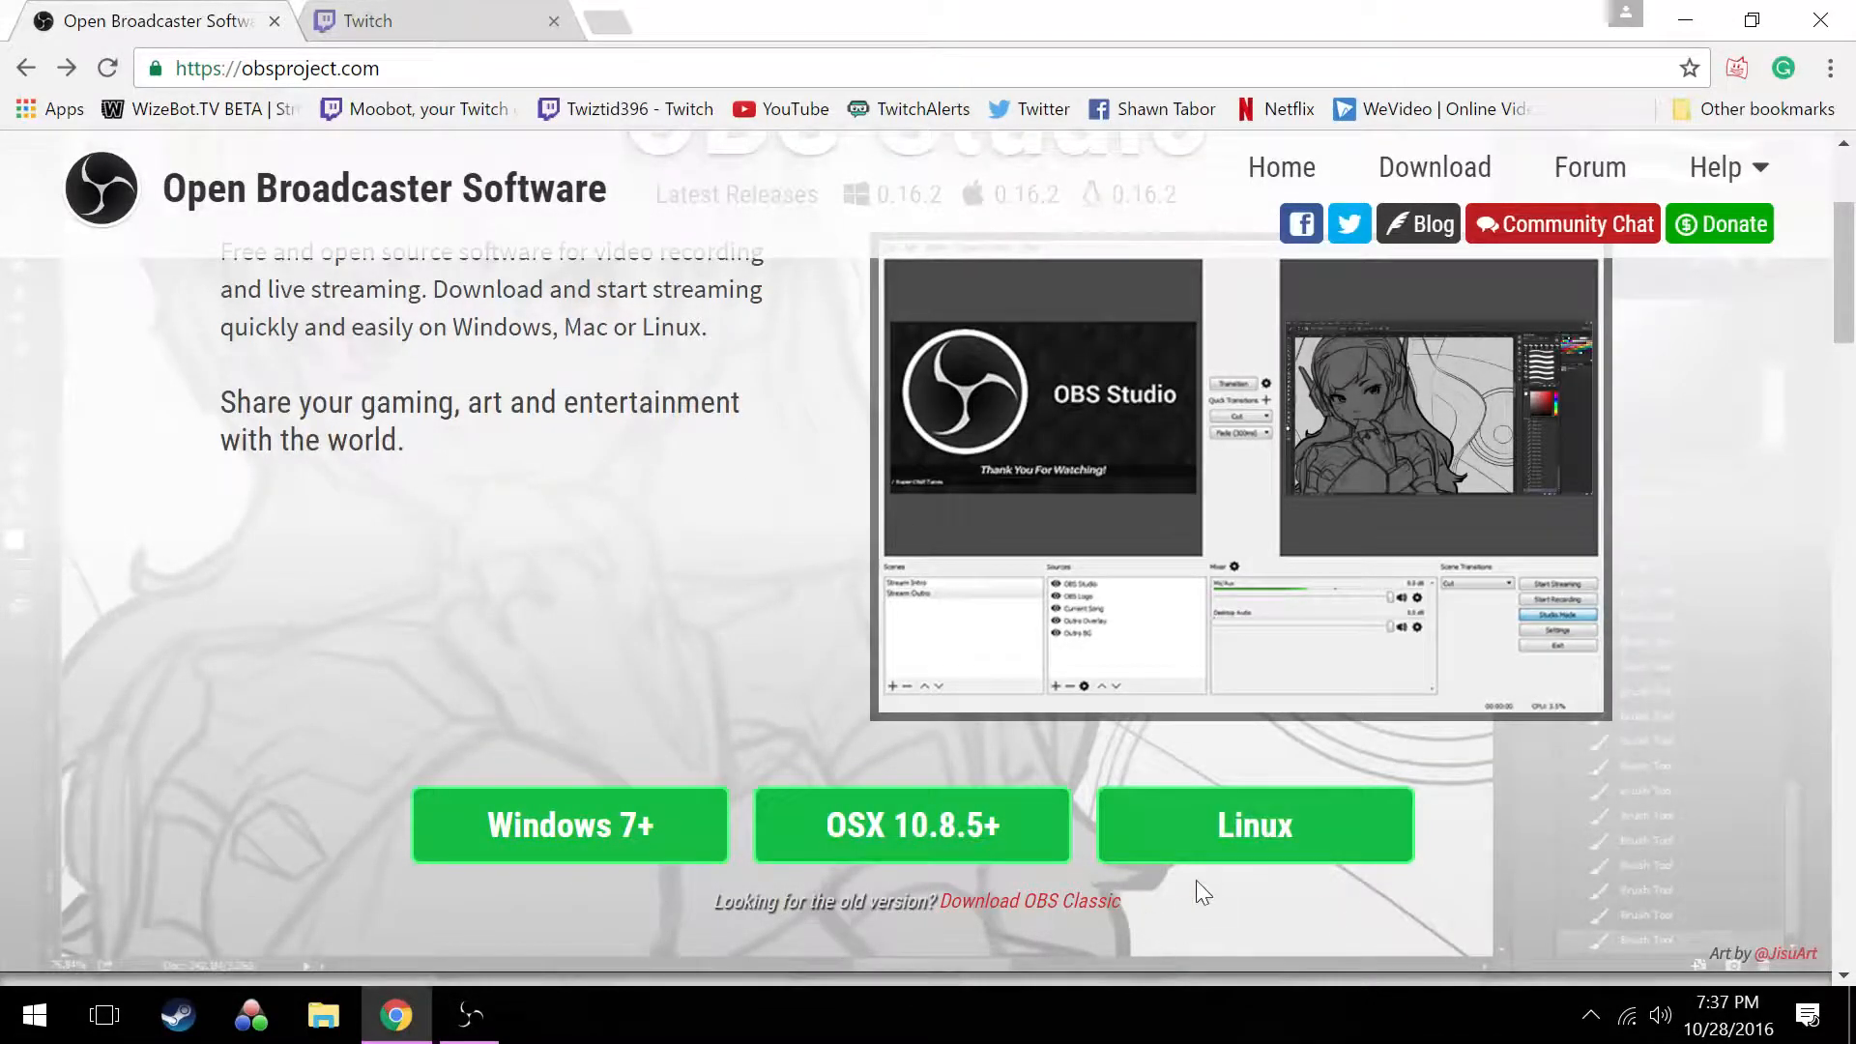
{"action": "left_click", "coordinate": [1685, 19]}
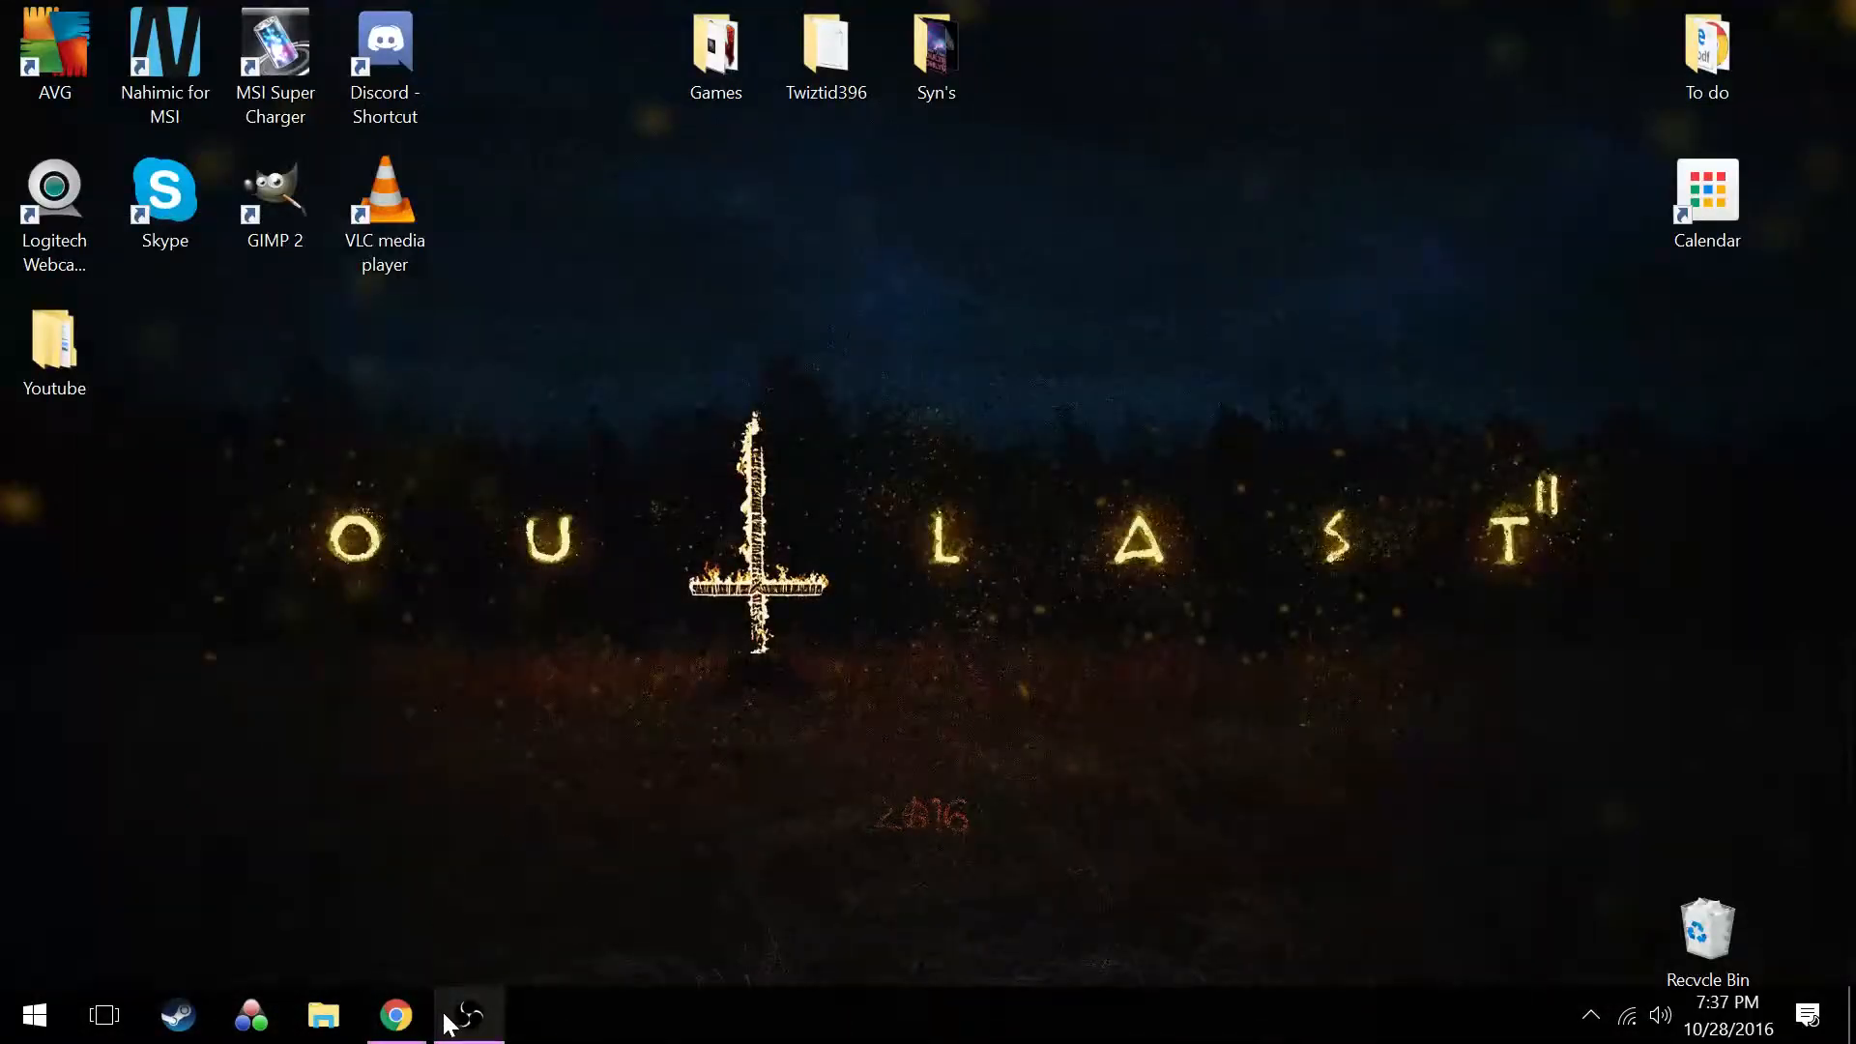
Restore the OBS window and open the Broadcast Settings page of its settings
{"action": "left_click", "coordinate": [450, 1020]}
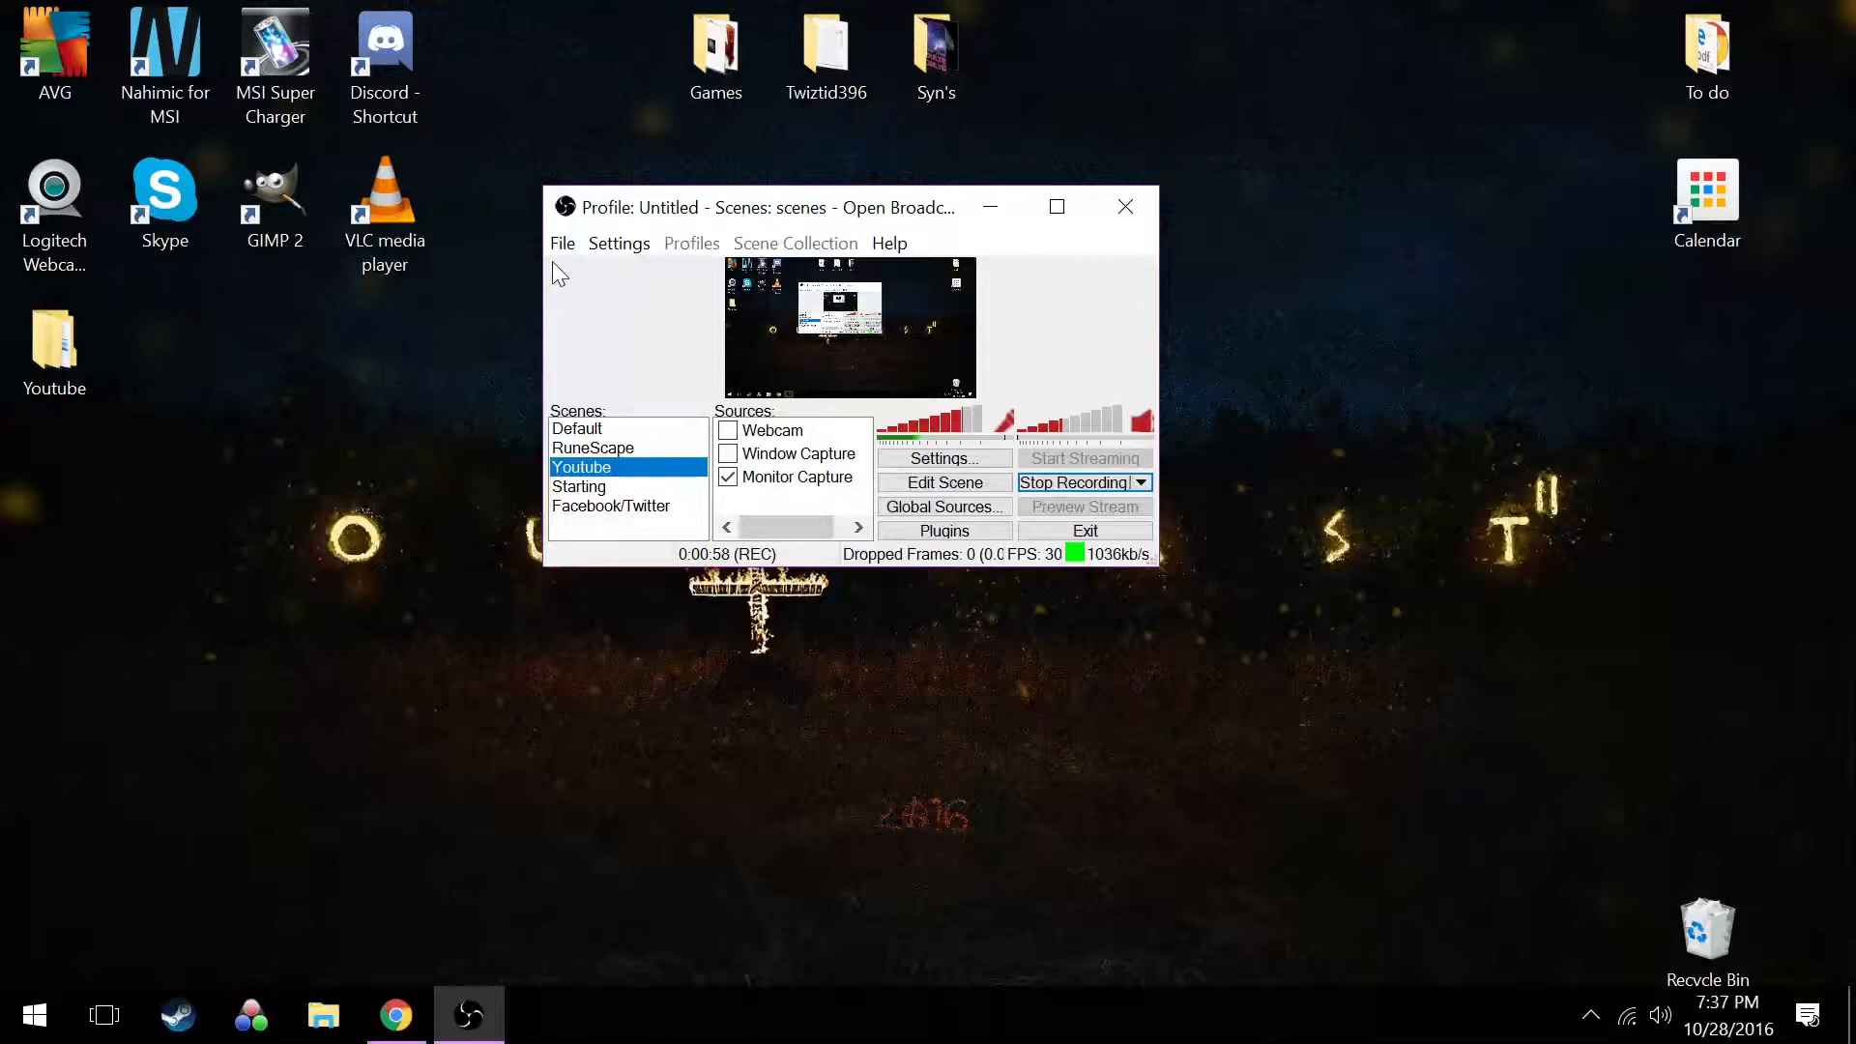
{"action": "left_click", "coordinate": [624, 245]}
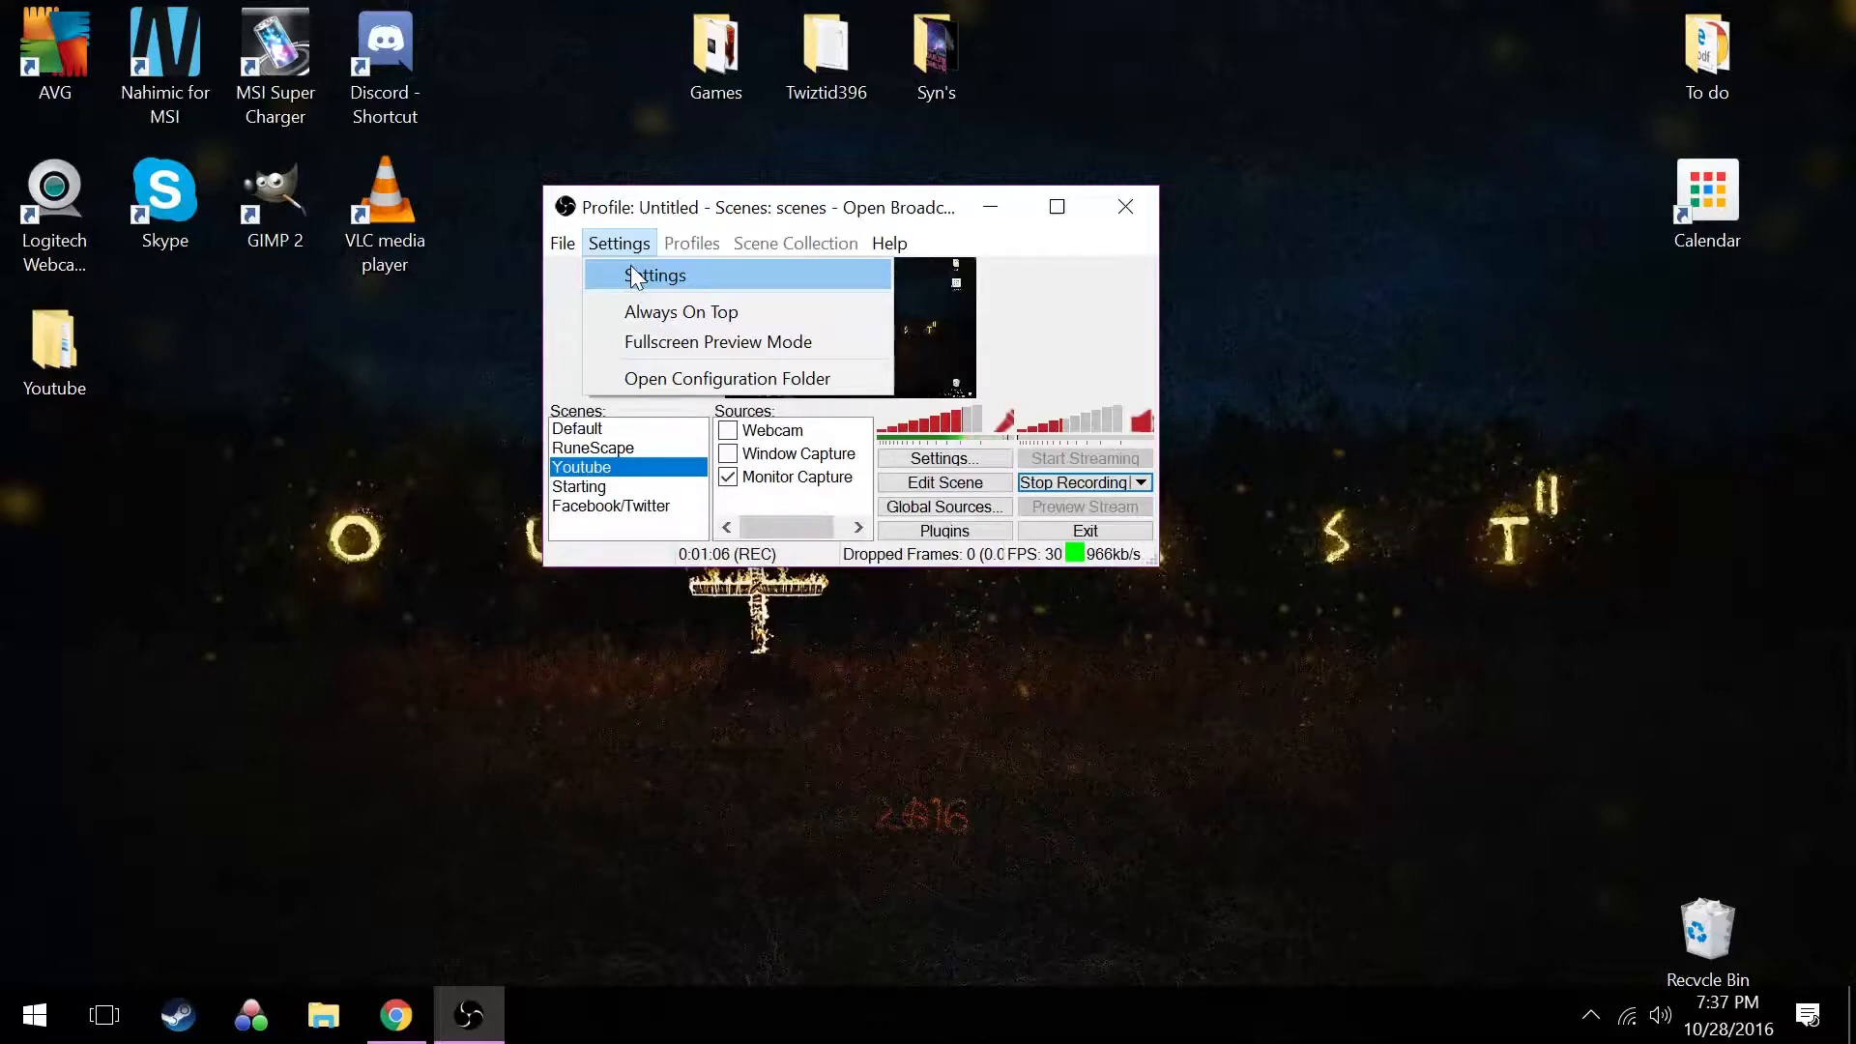
{"action": "left_click", "coordinate": [634, 278]}
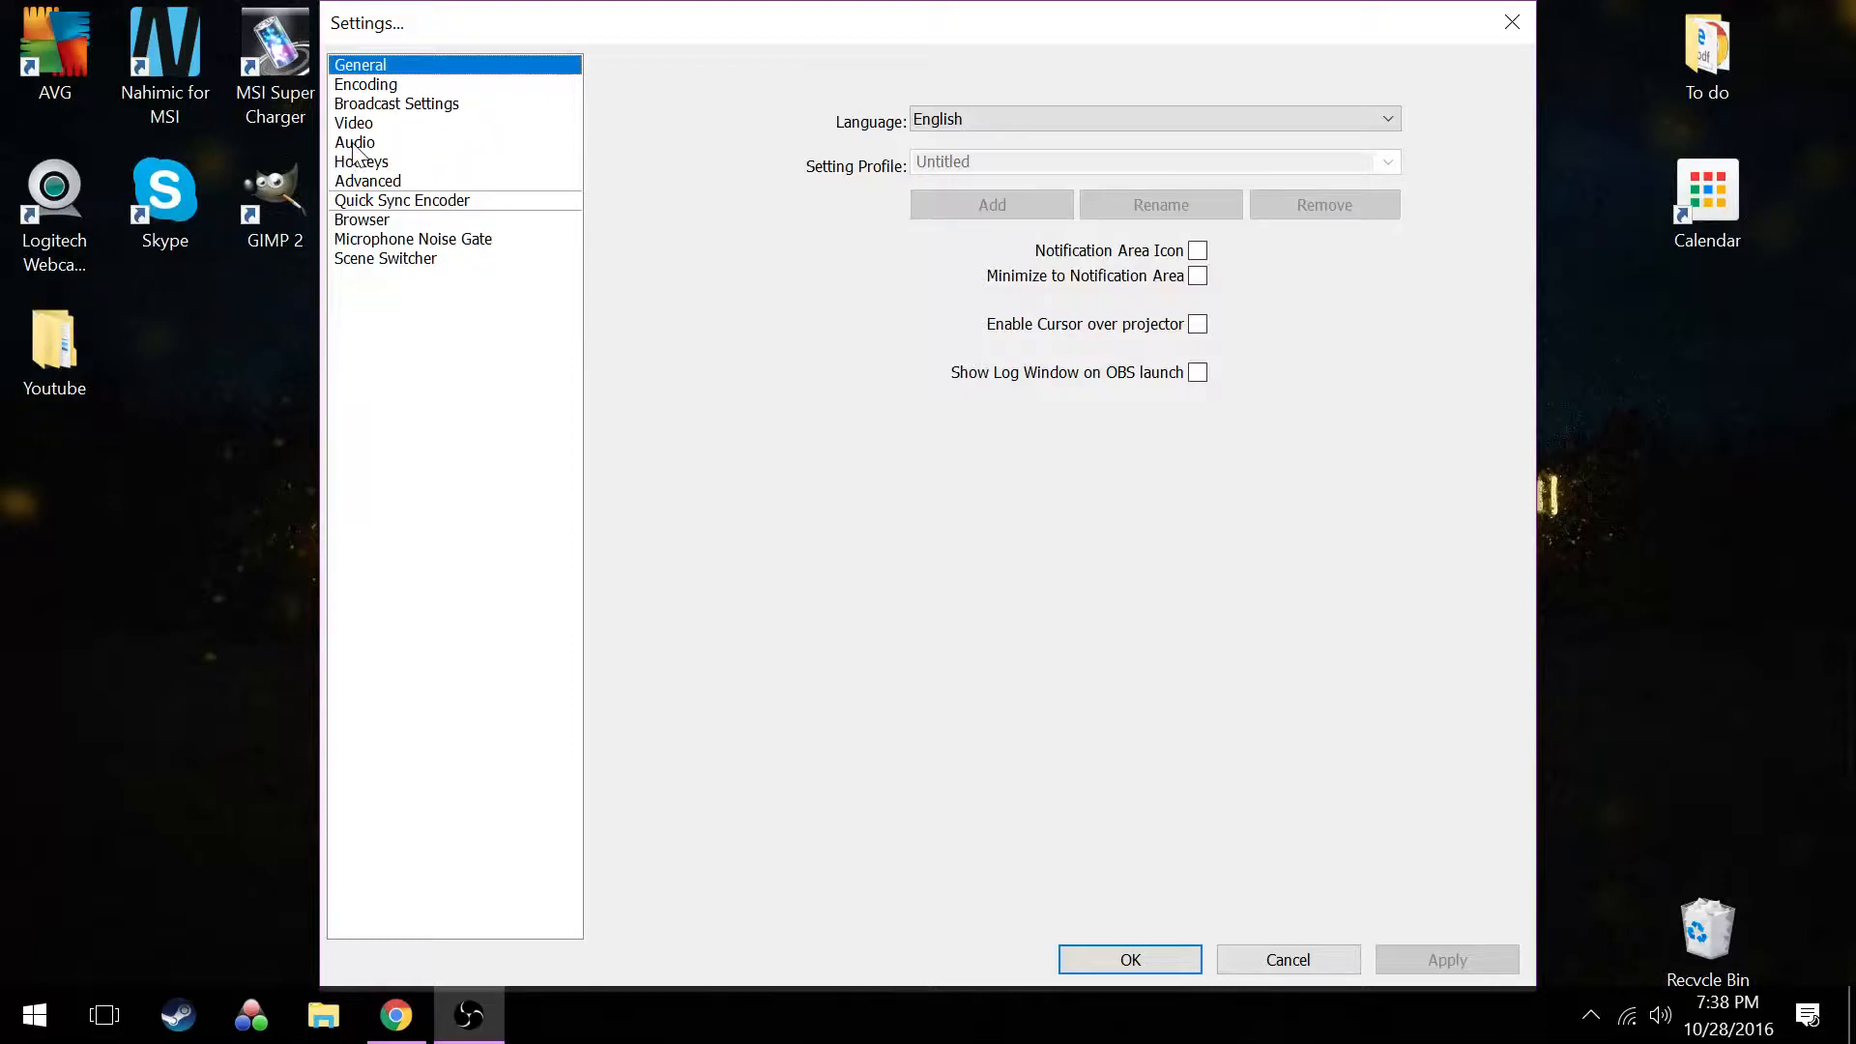
{"action": "left_click", "coordinate": [419, 100]}
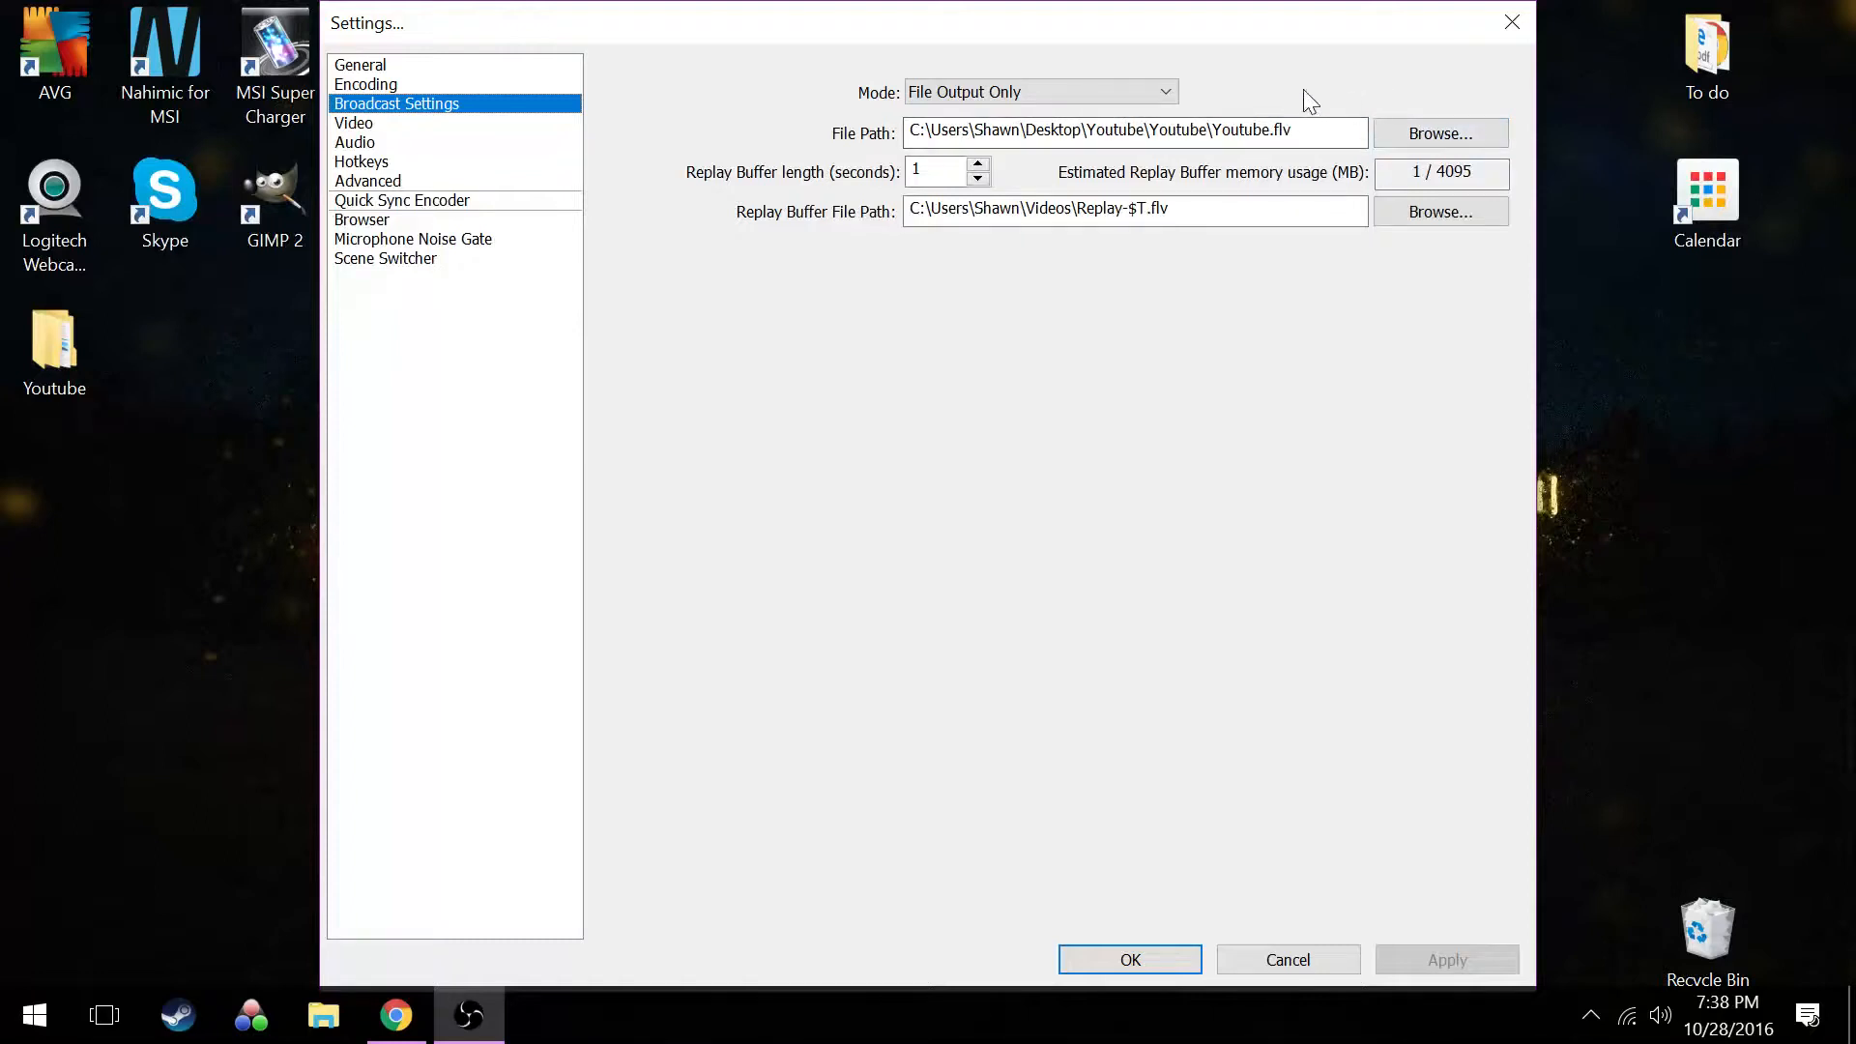
Set the broadcast mode to Live Stream and review the available streaming services, keeping Twitch
{"action": "left_click", "coordinate": [1170, 93]}
{"action": "left_click", "coordinate": [1133, 116]}
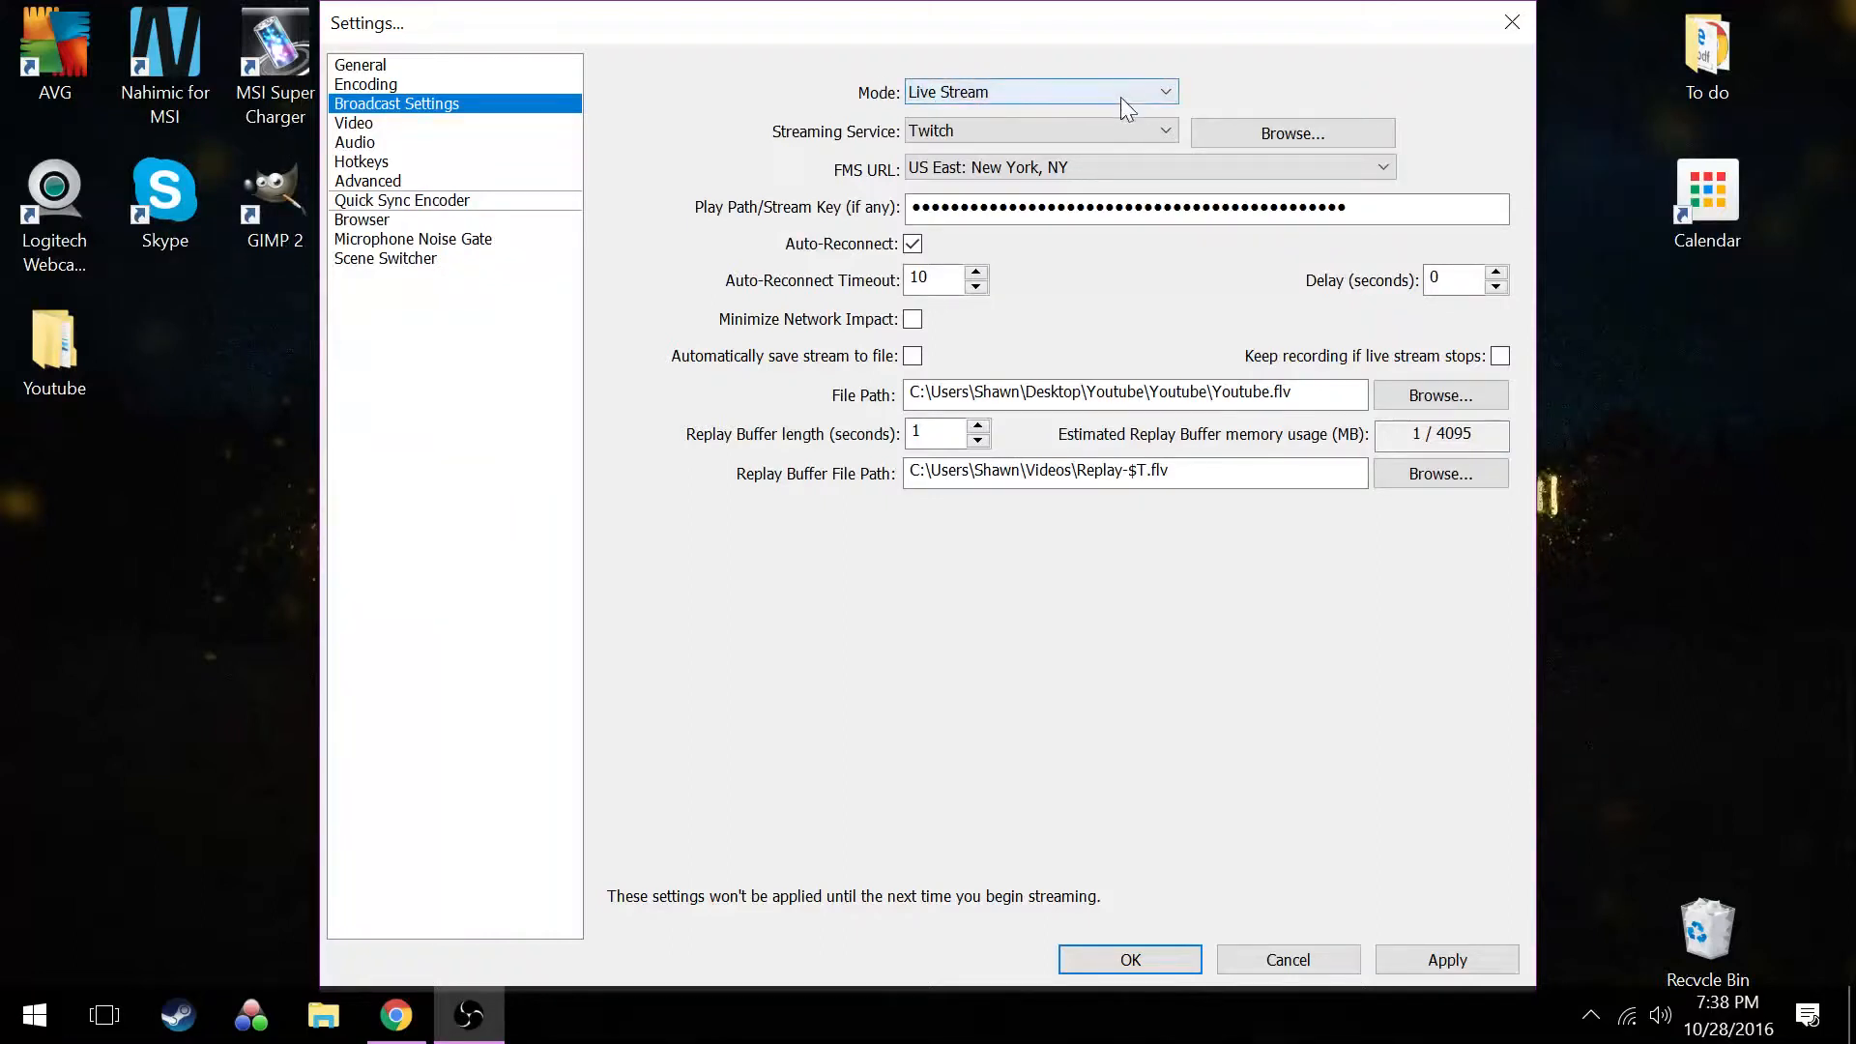
{"action": "left_click", "coordinate": [1139, 134]}
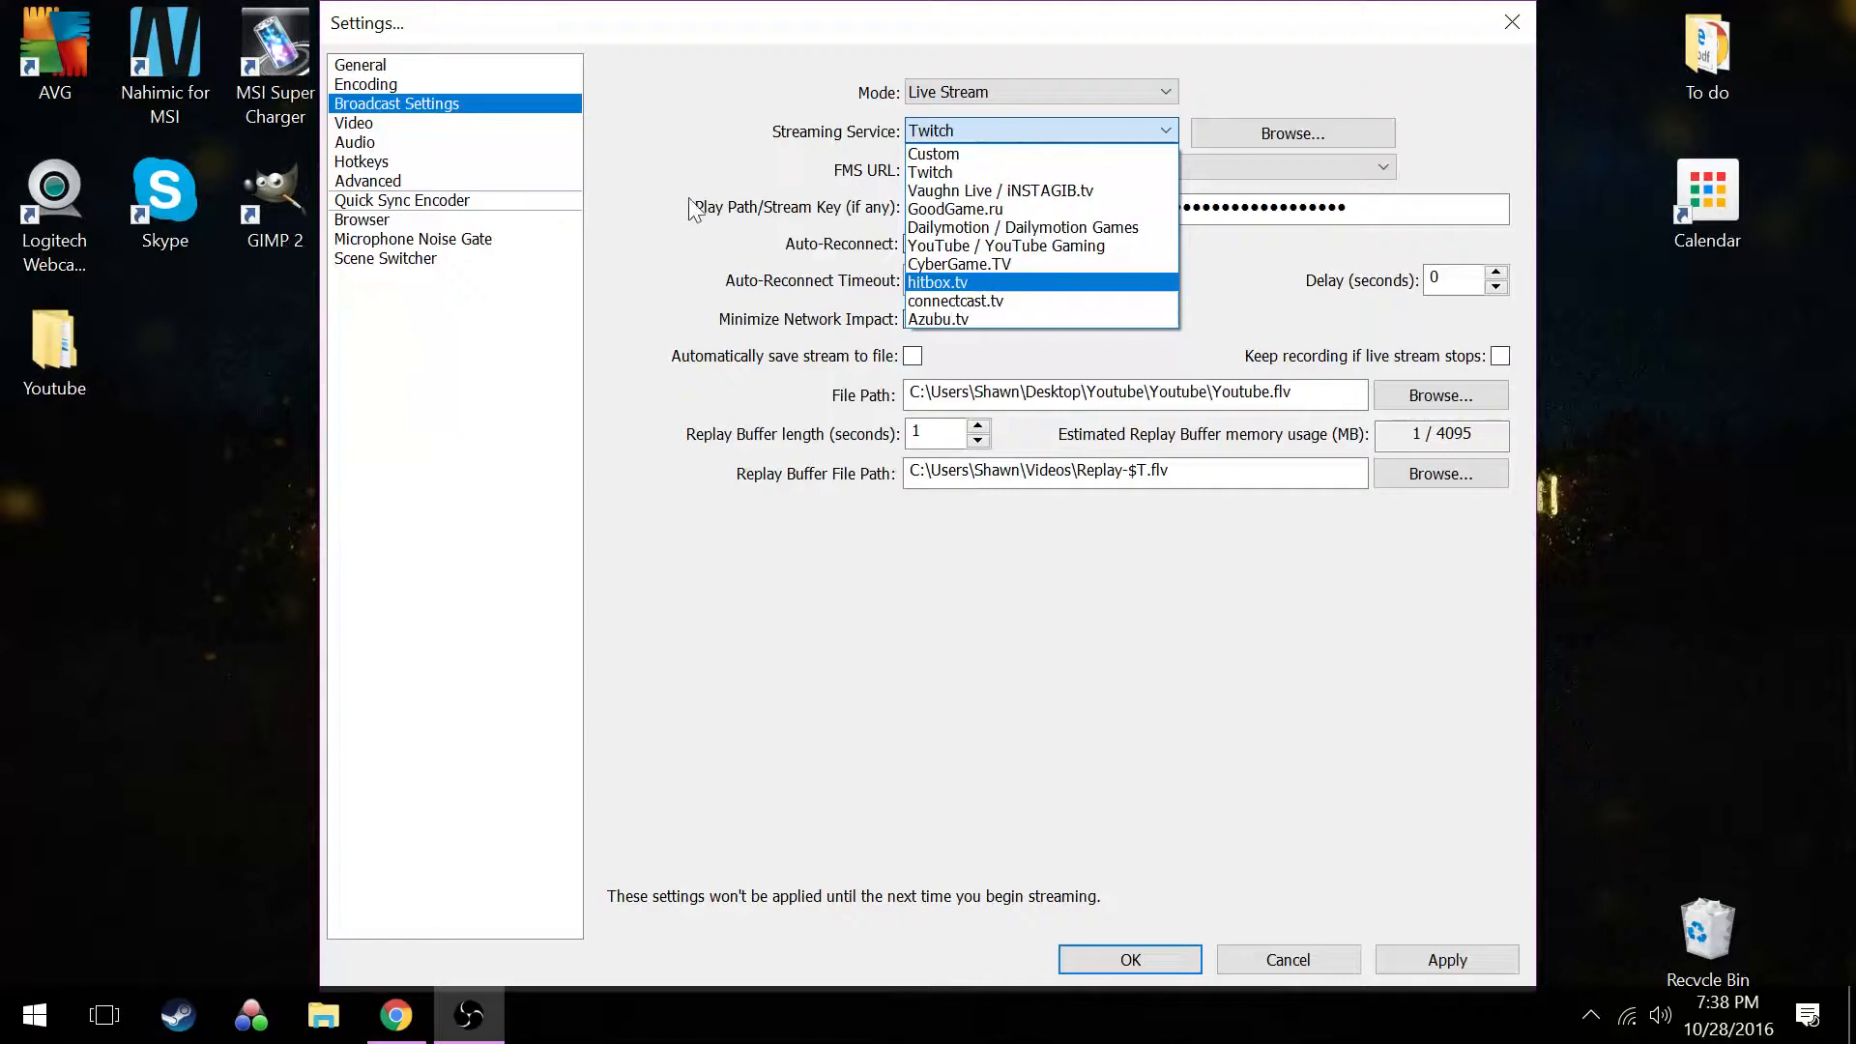
{"action": "left_click", "coordinate": [683, 162]}
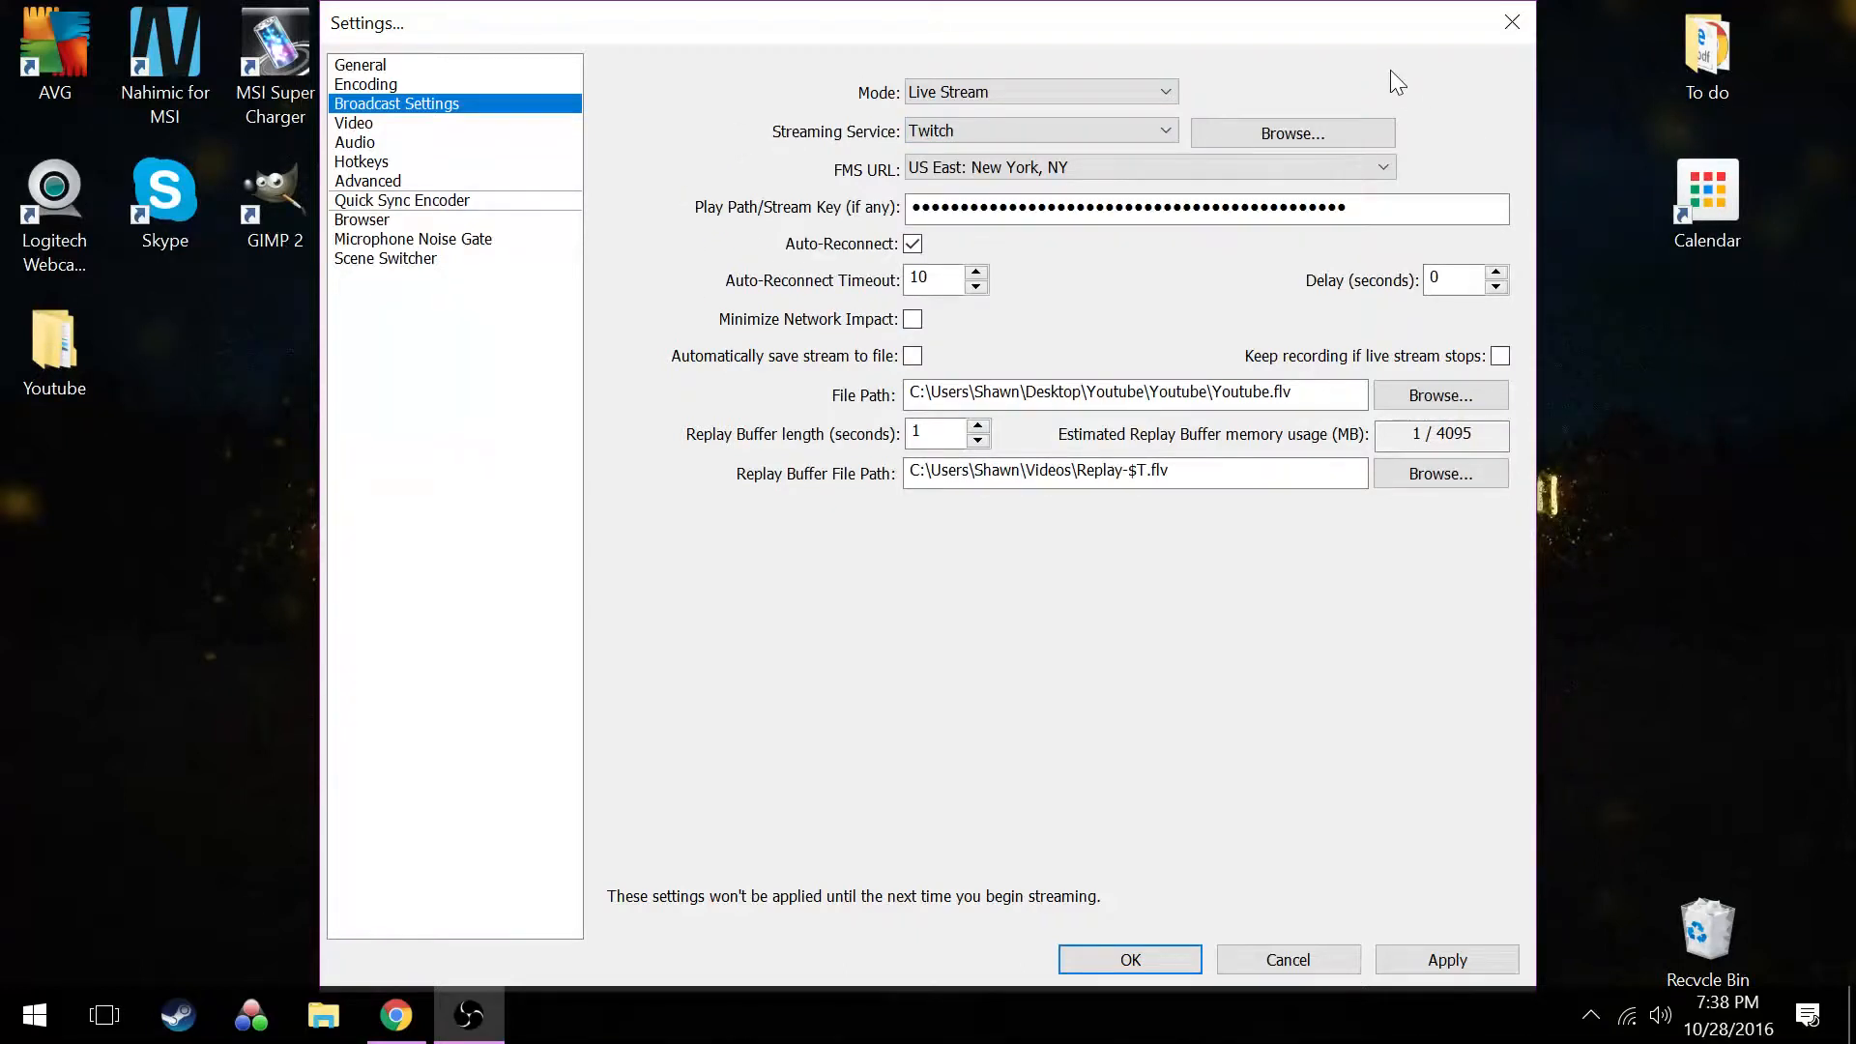
{"action": "left_click", "coordinate": [1163, 125]}
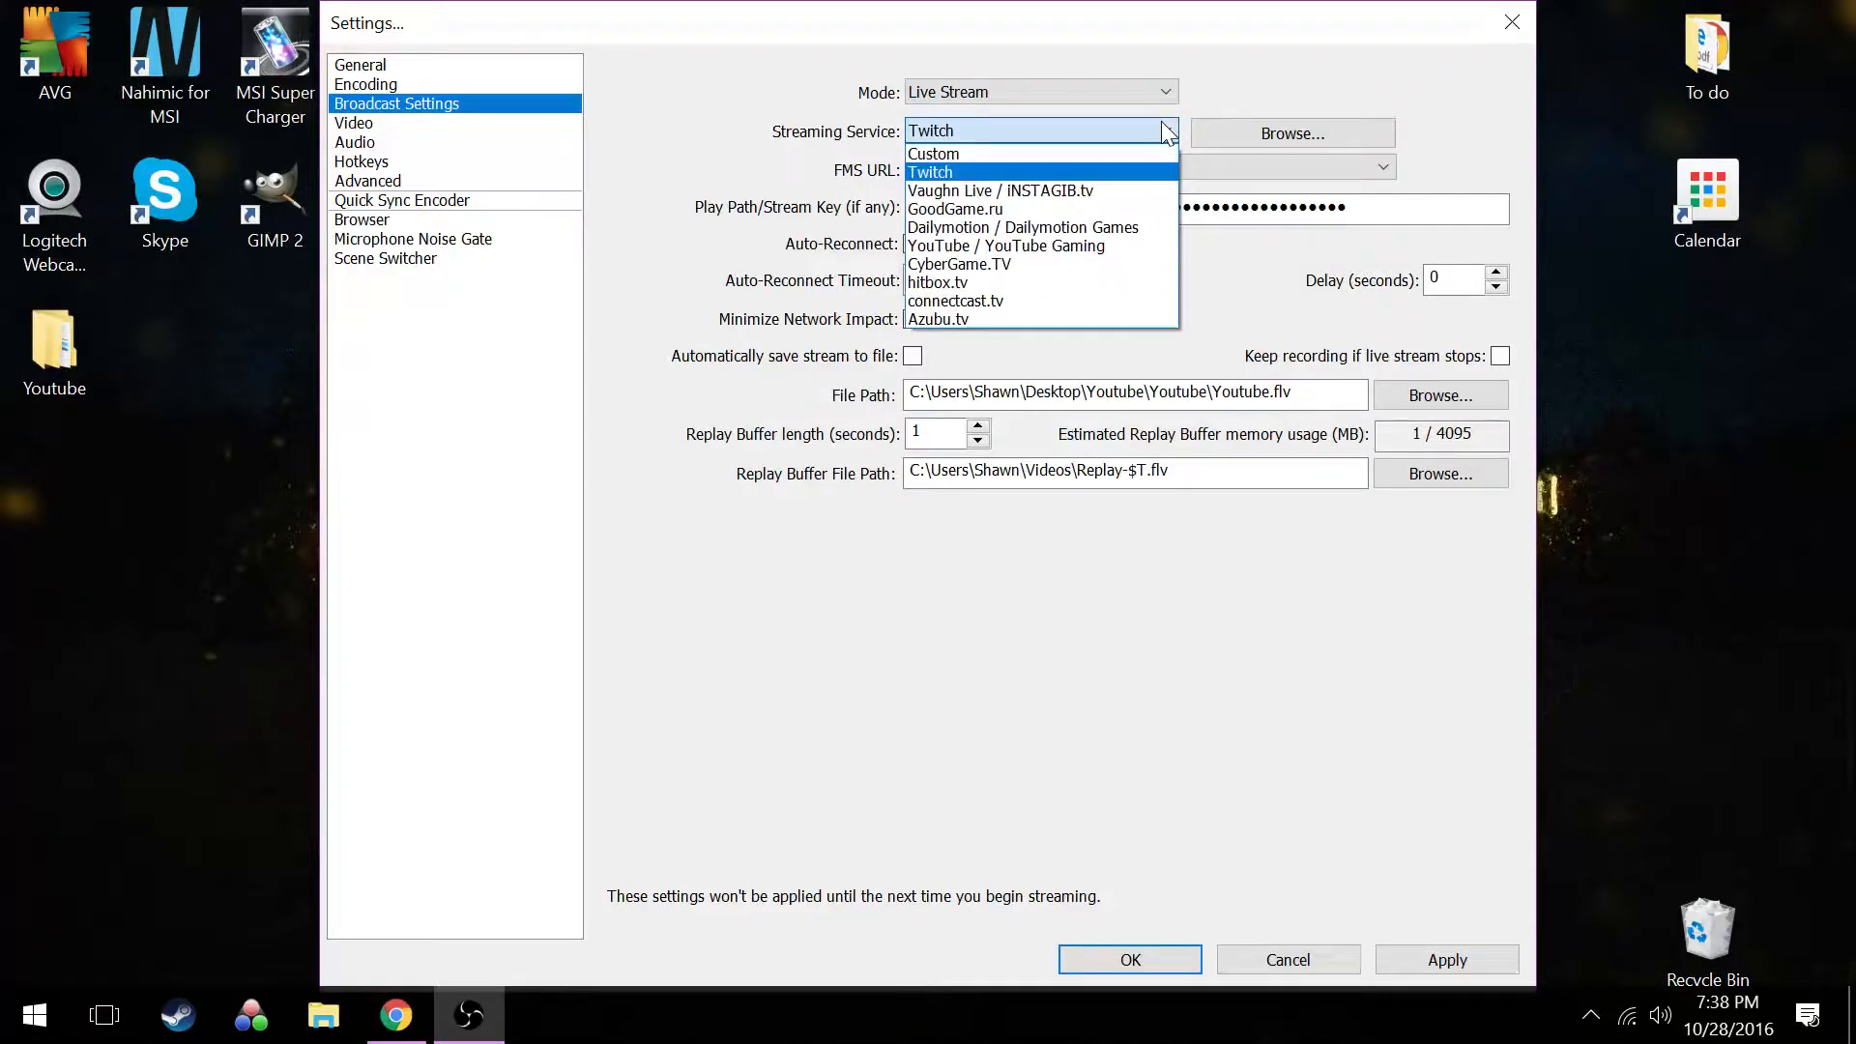
{"action": "left_click", "coordinate": [1163, 124]}
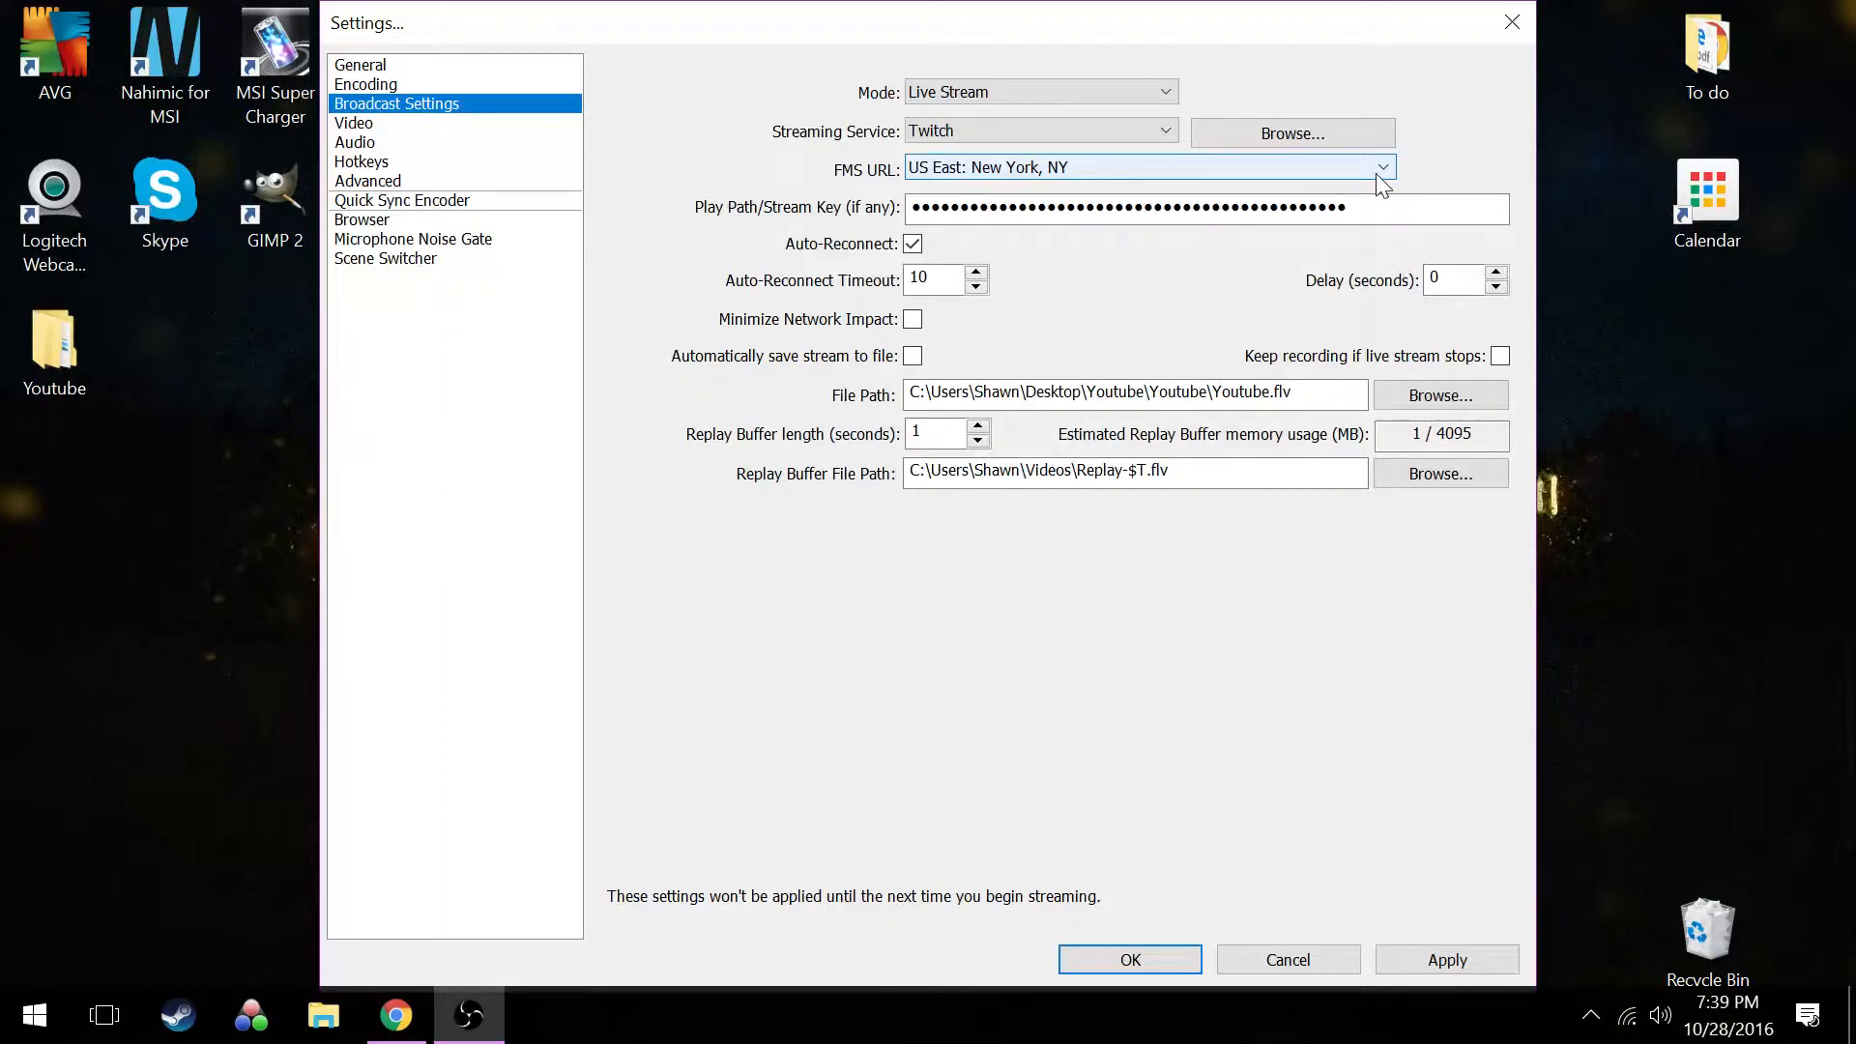
Switch to the Twitch page in Chrome and open the Stream Key section from the account's dashboard
{"action": "mouse_move", "coordinate": [425, 1017]}
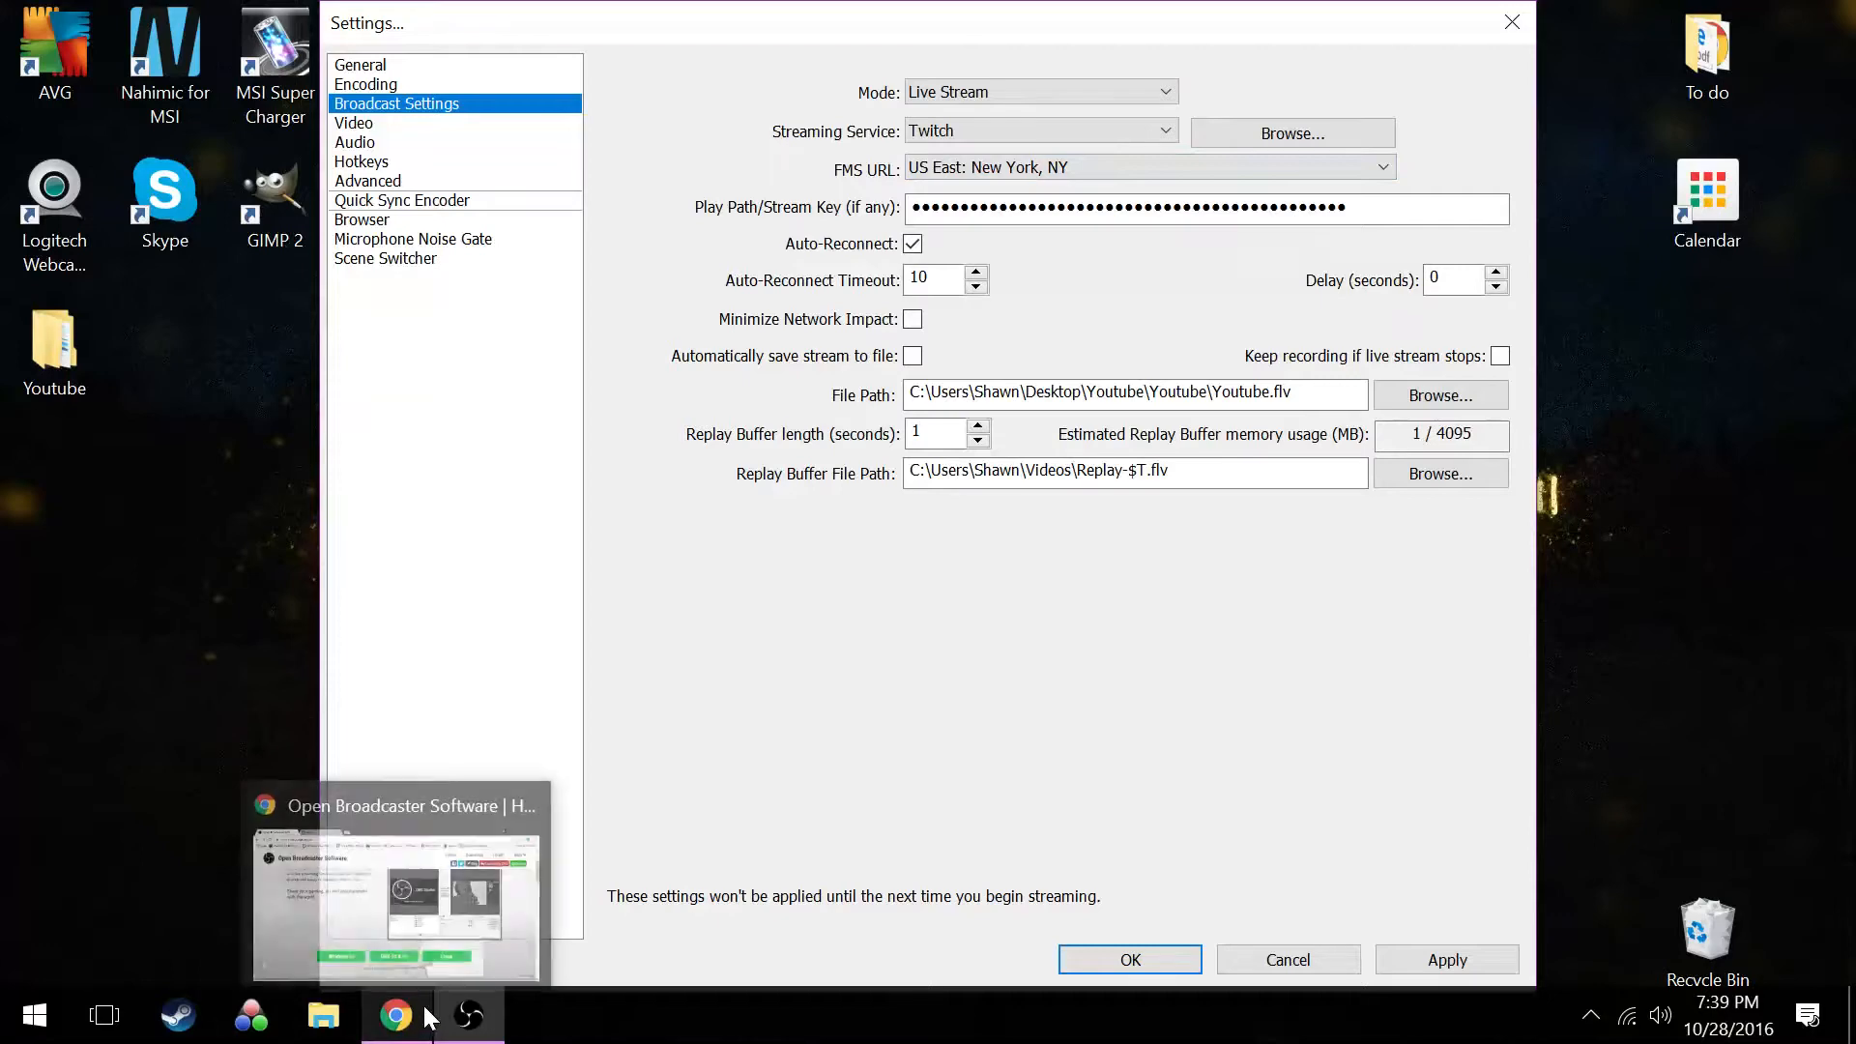
{"action": "left_click", "coordinate": [350, 941]}
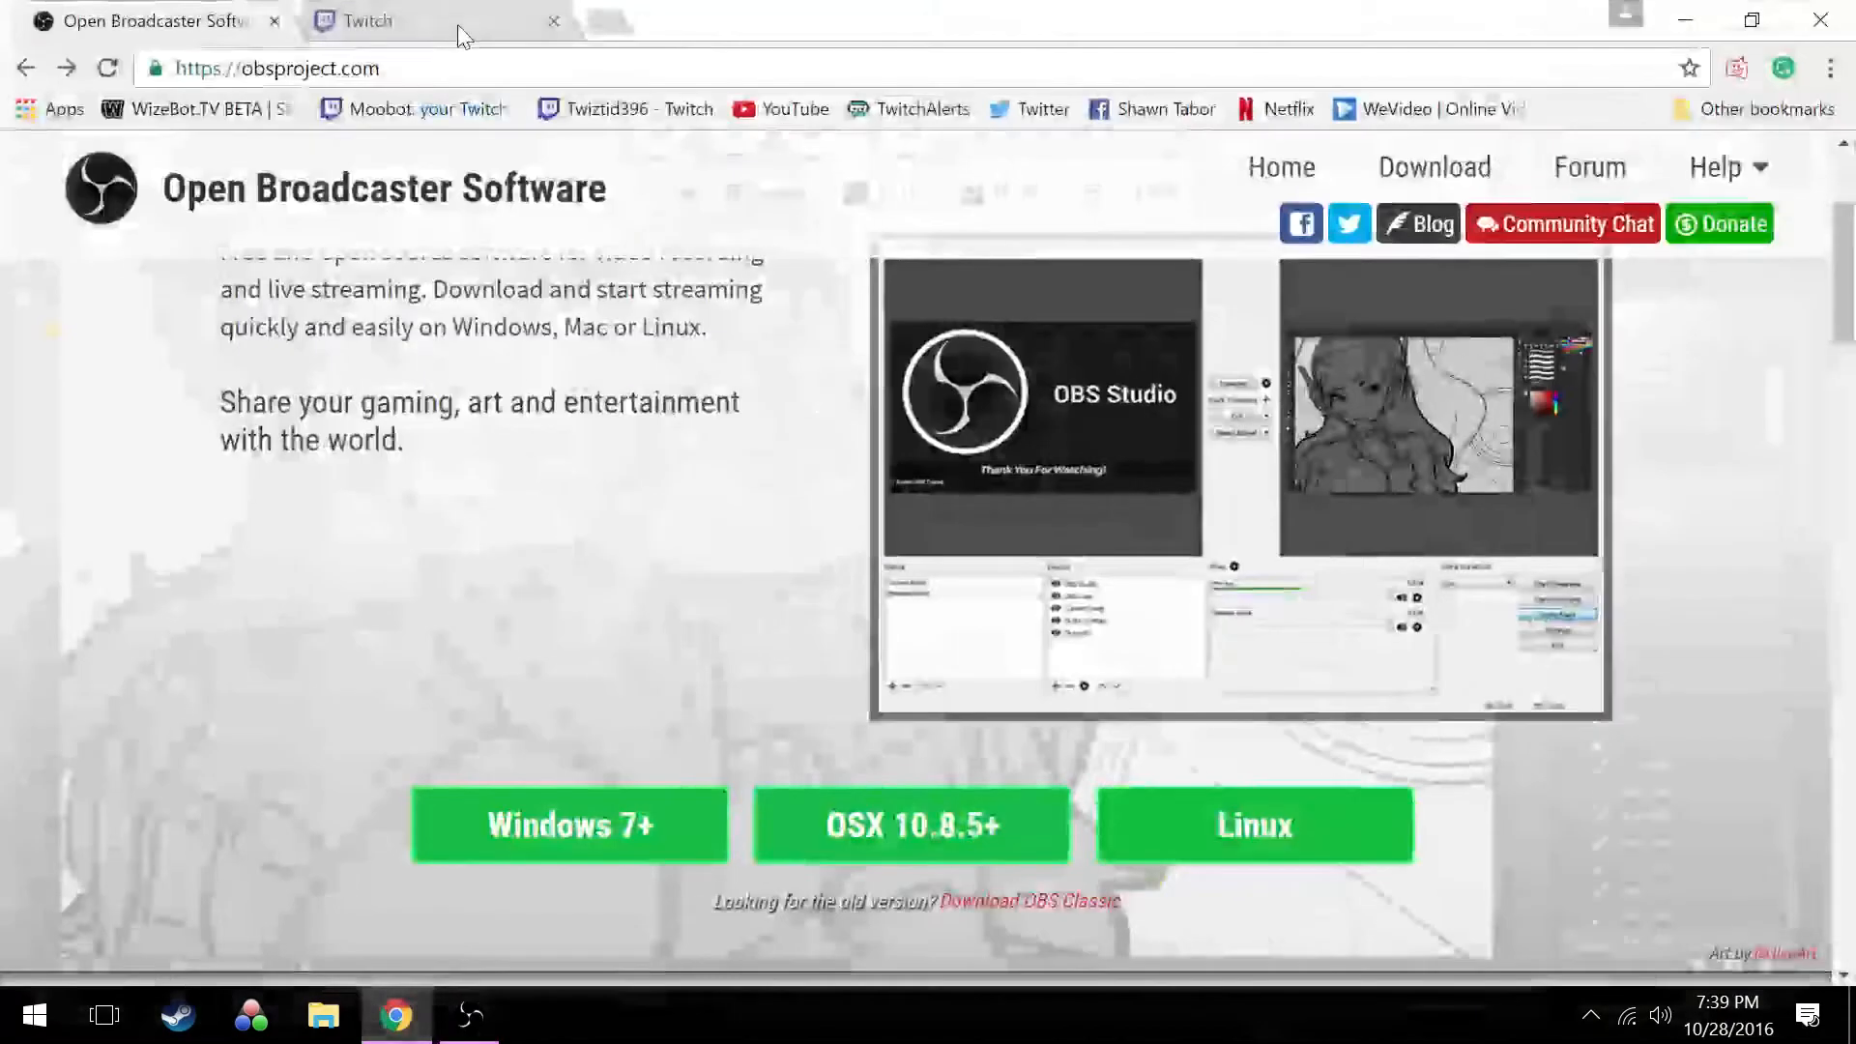
{"action": "left_click", "coordinate": [461, 29]}
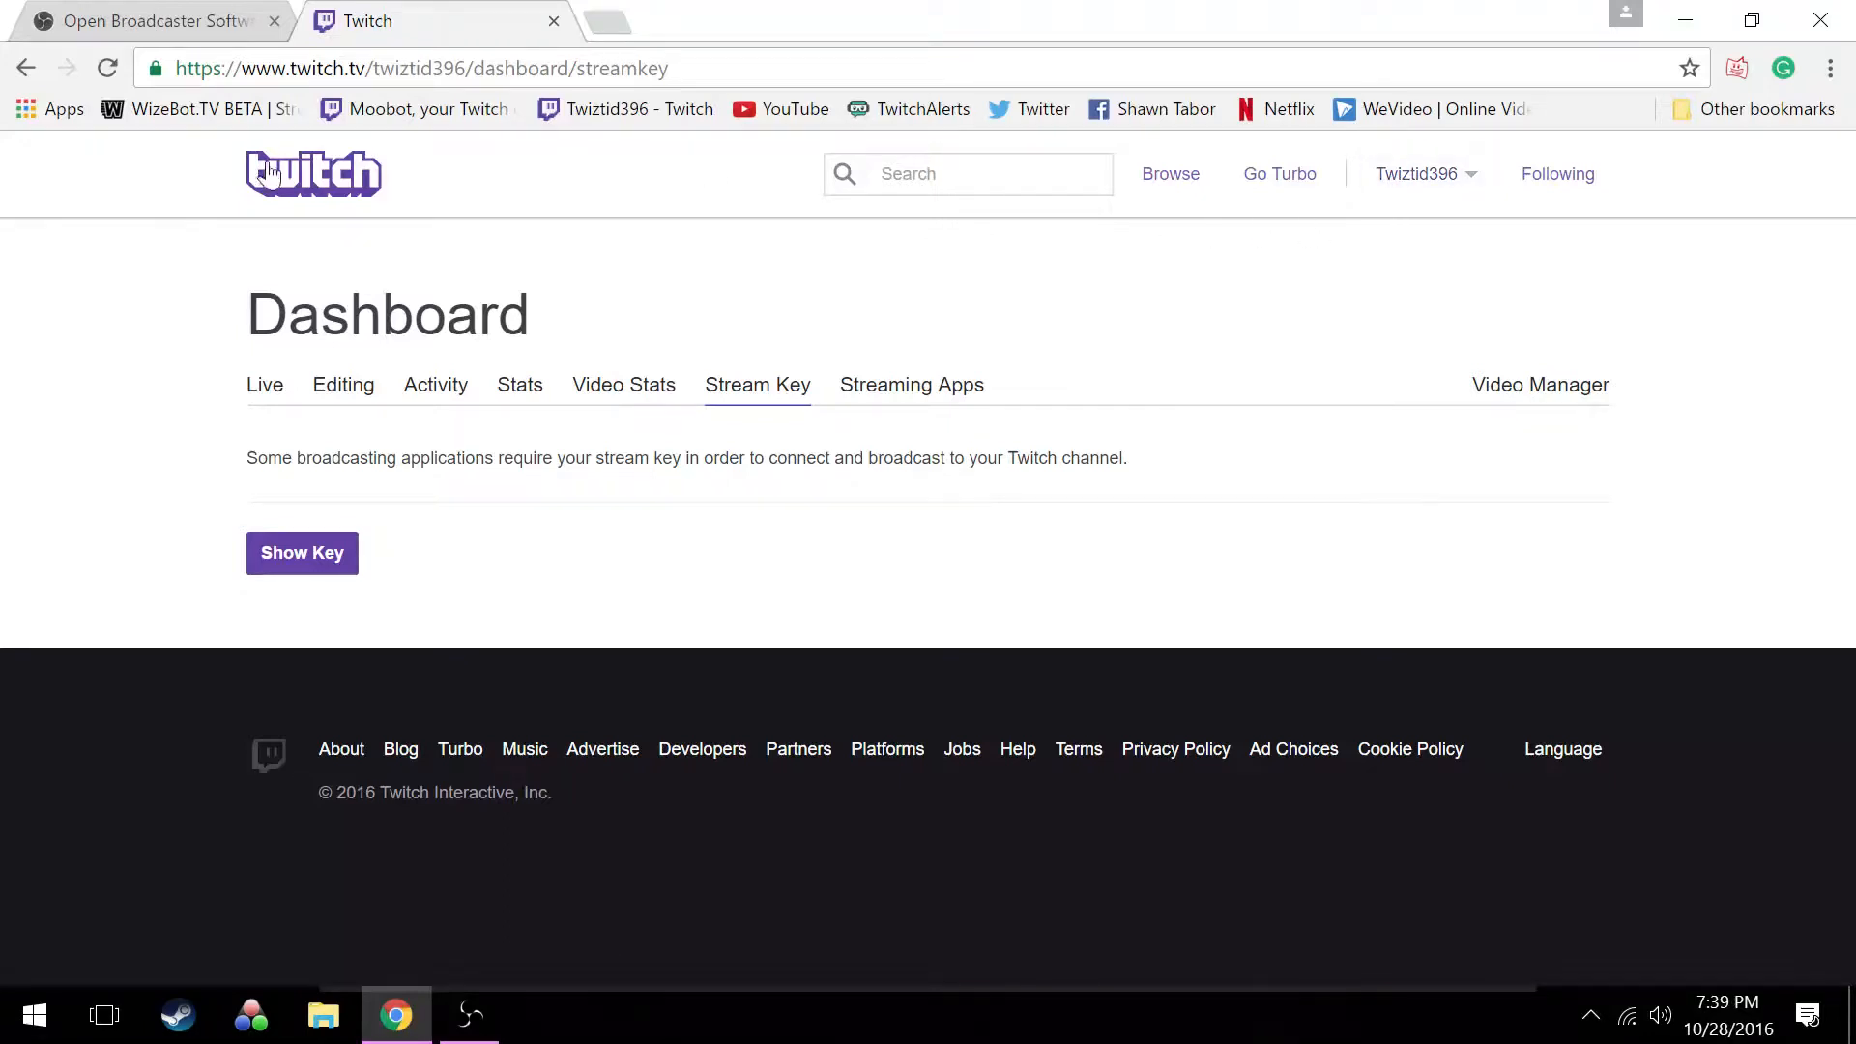
{"action": "left_click", "coordinate": [1417, 192]}
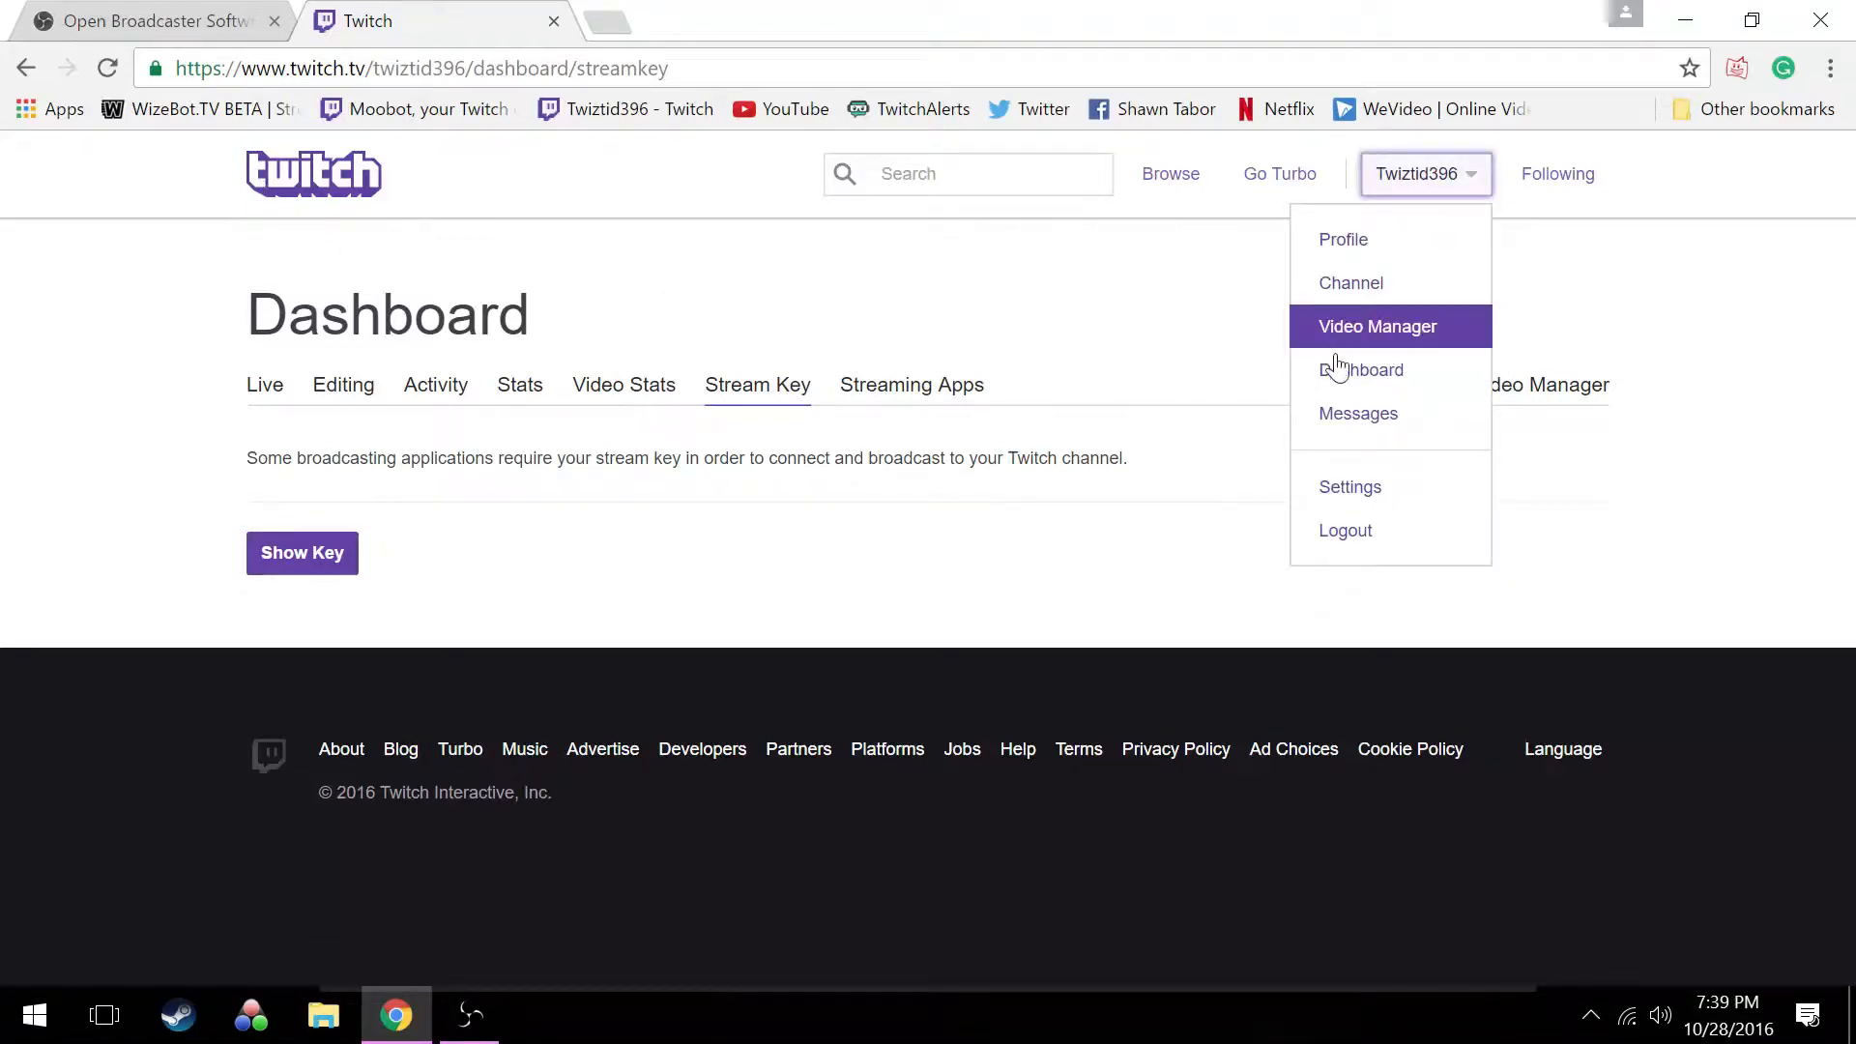
{"action": "left_click", "coordinate": [1363, 379]}
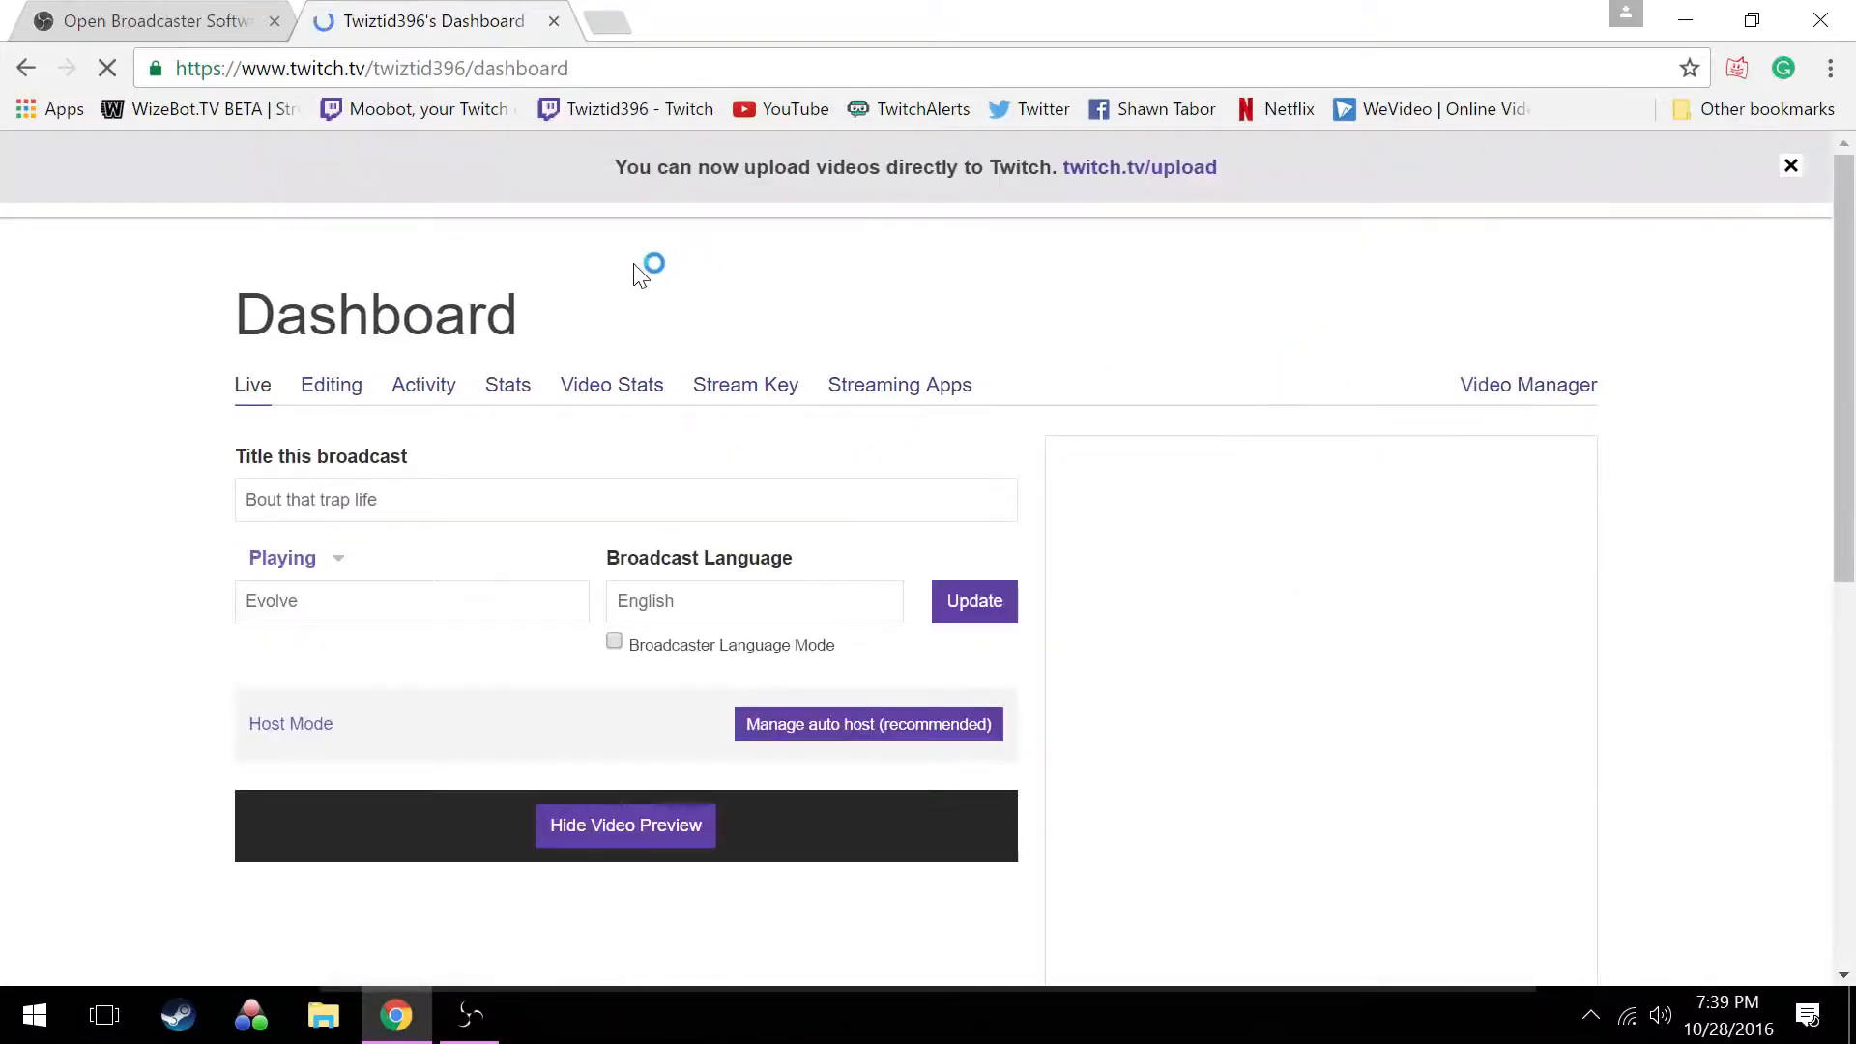
{"action": "left_click", "coordinate": [774, 385]}
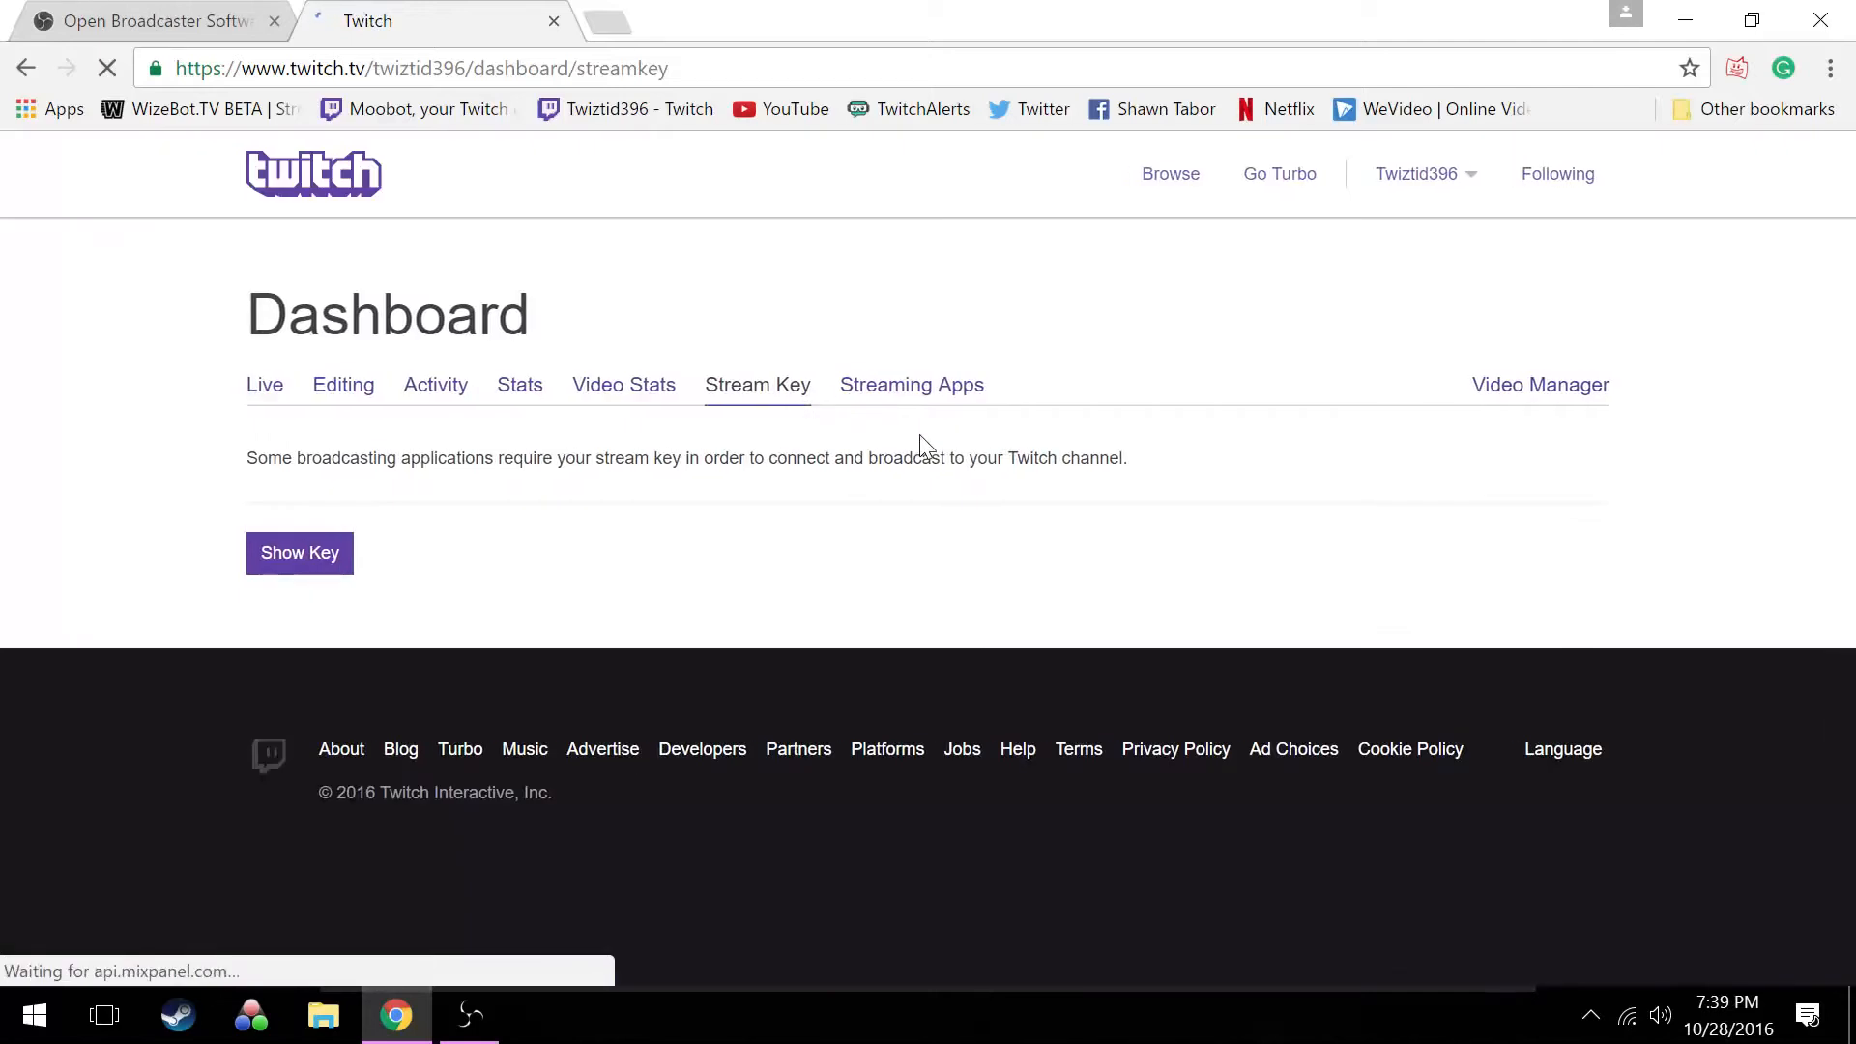
Request the stream key, dismiss the notice without revealing the key, and return to the OBS settings
{"action": "left_click", "coordinate": [281, 552]}
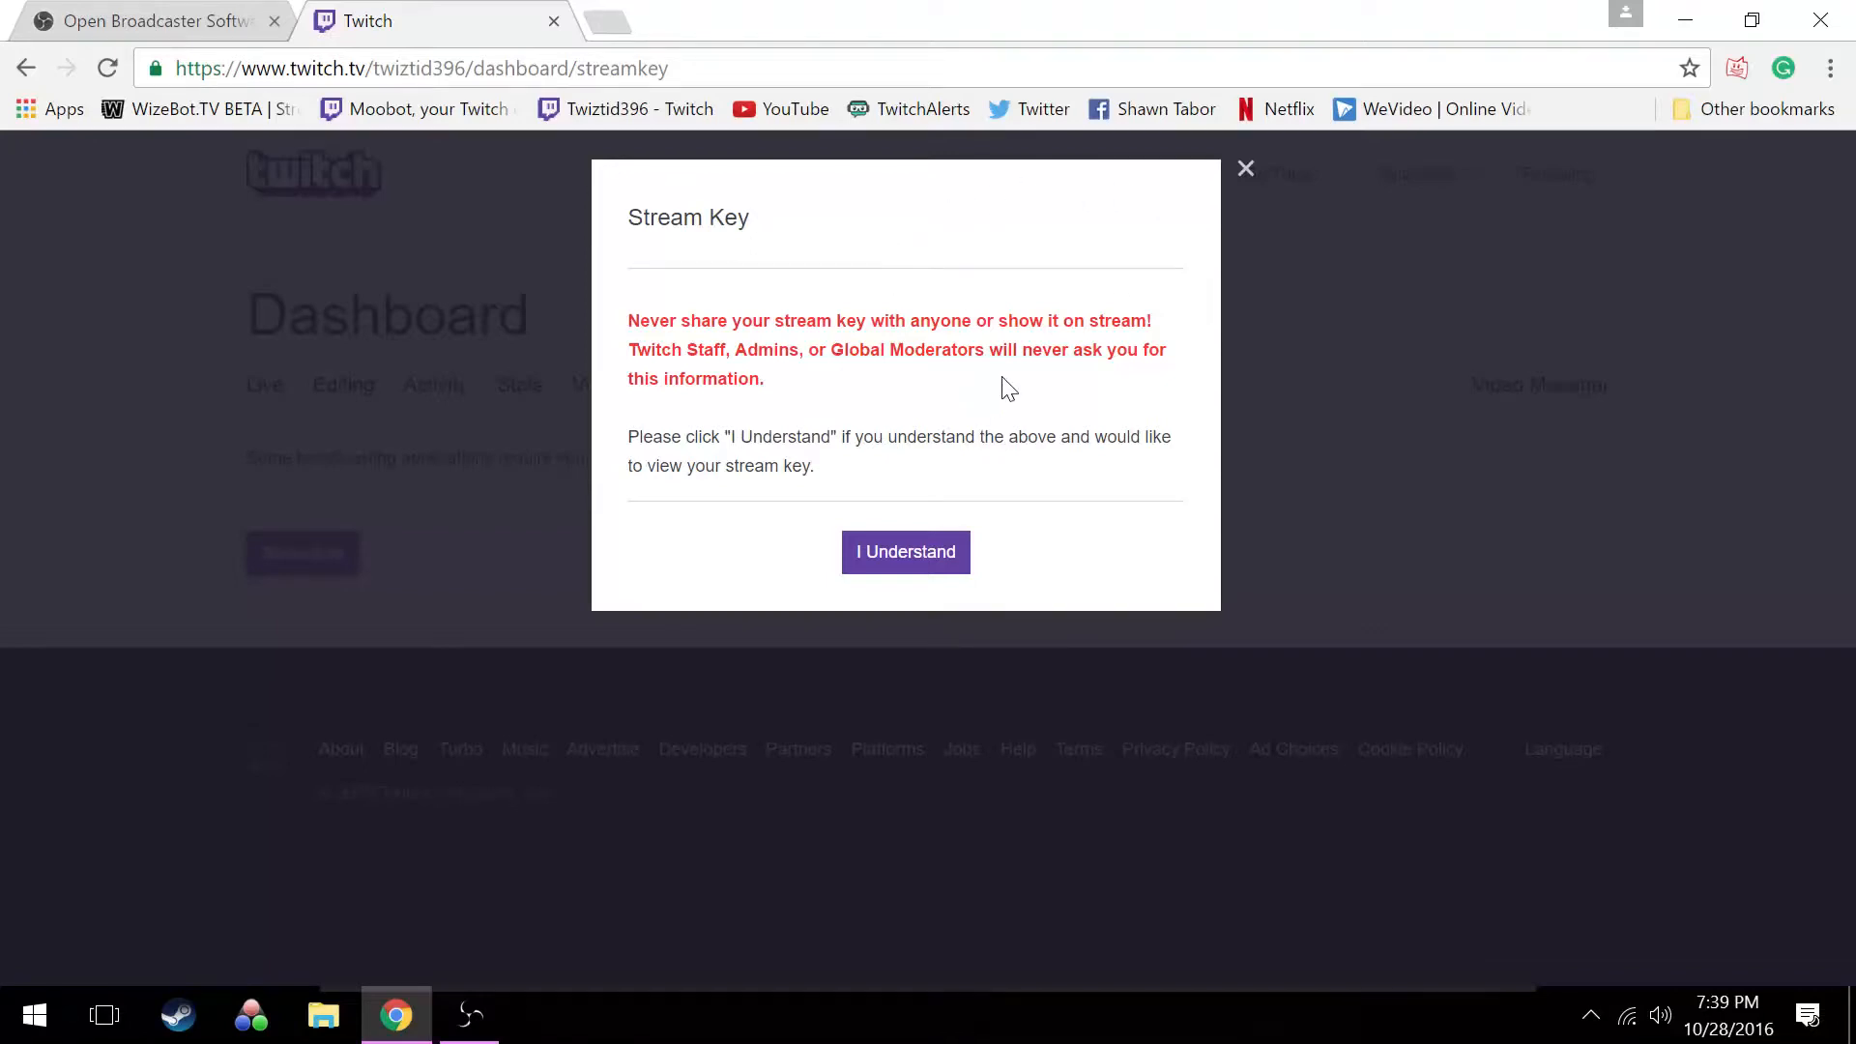
{"action": "left_click", "coordinate": [1246, 170]}
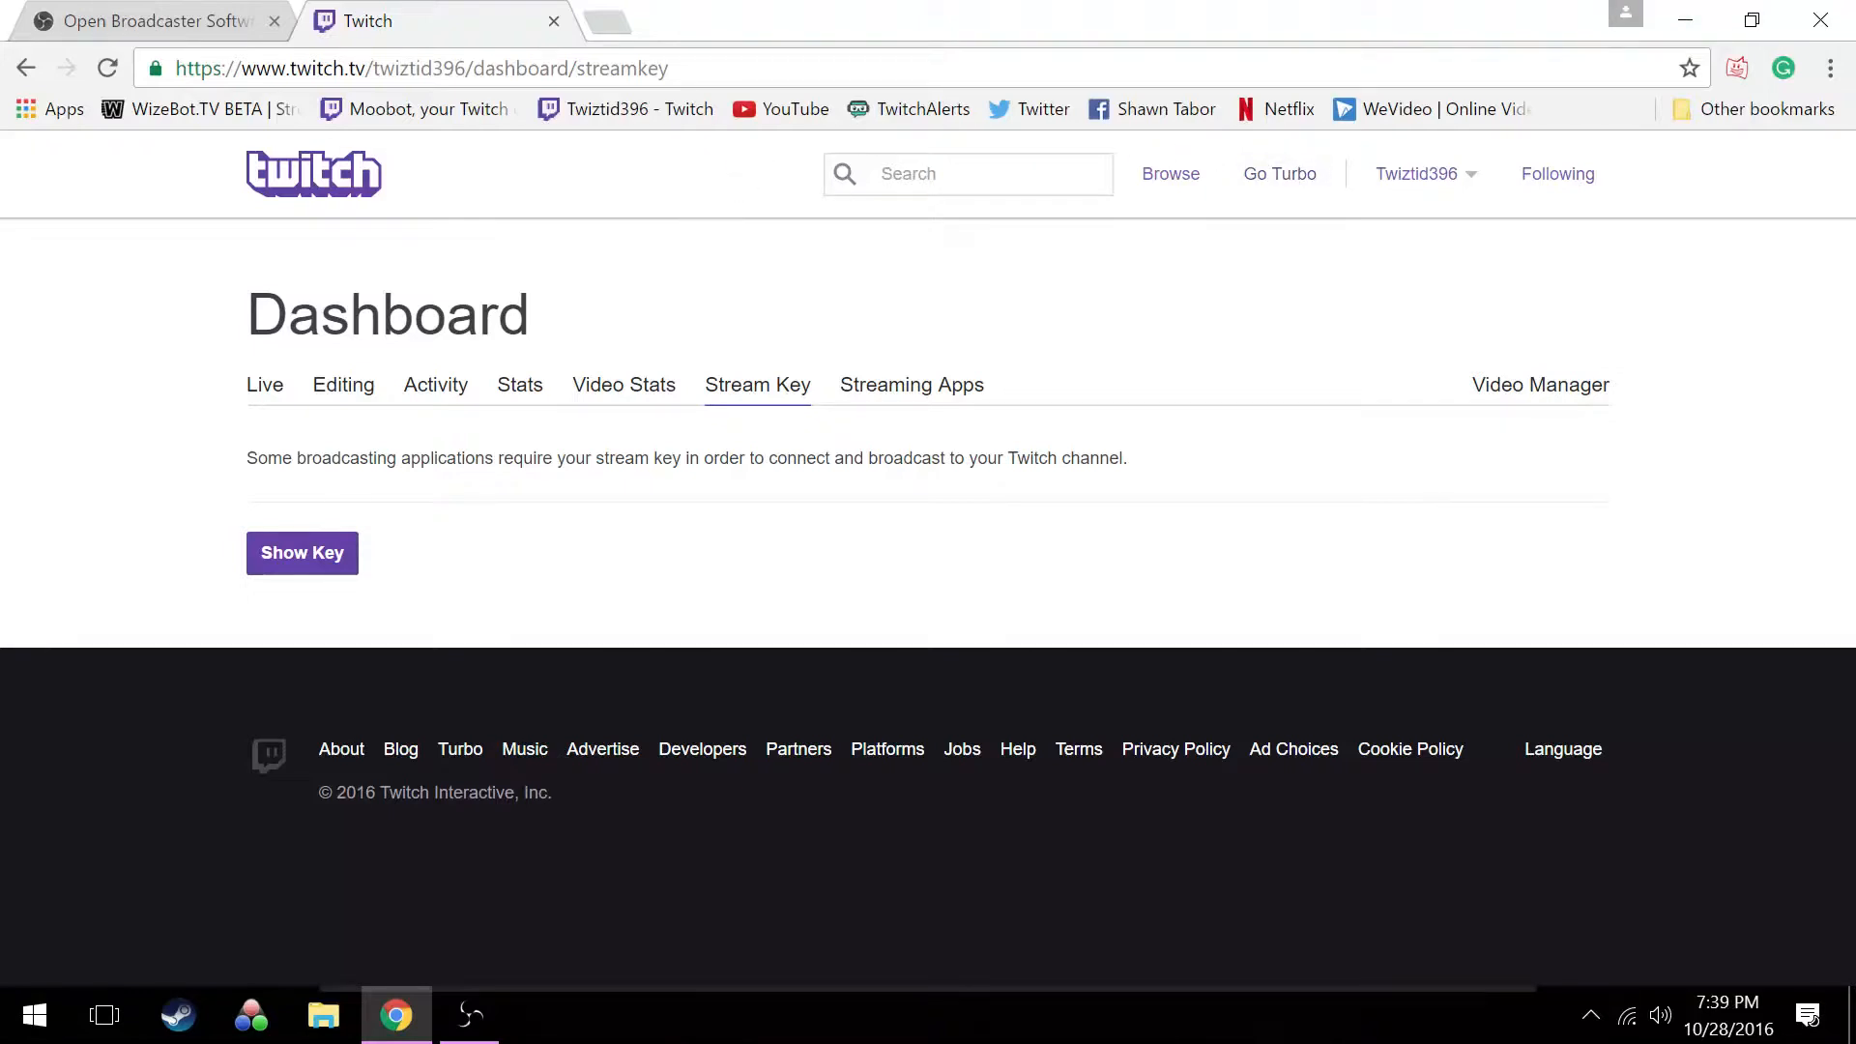
{"action": "left_click", "coordinate": [1666, 20]}
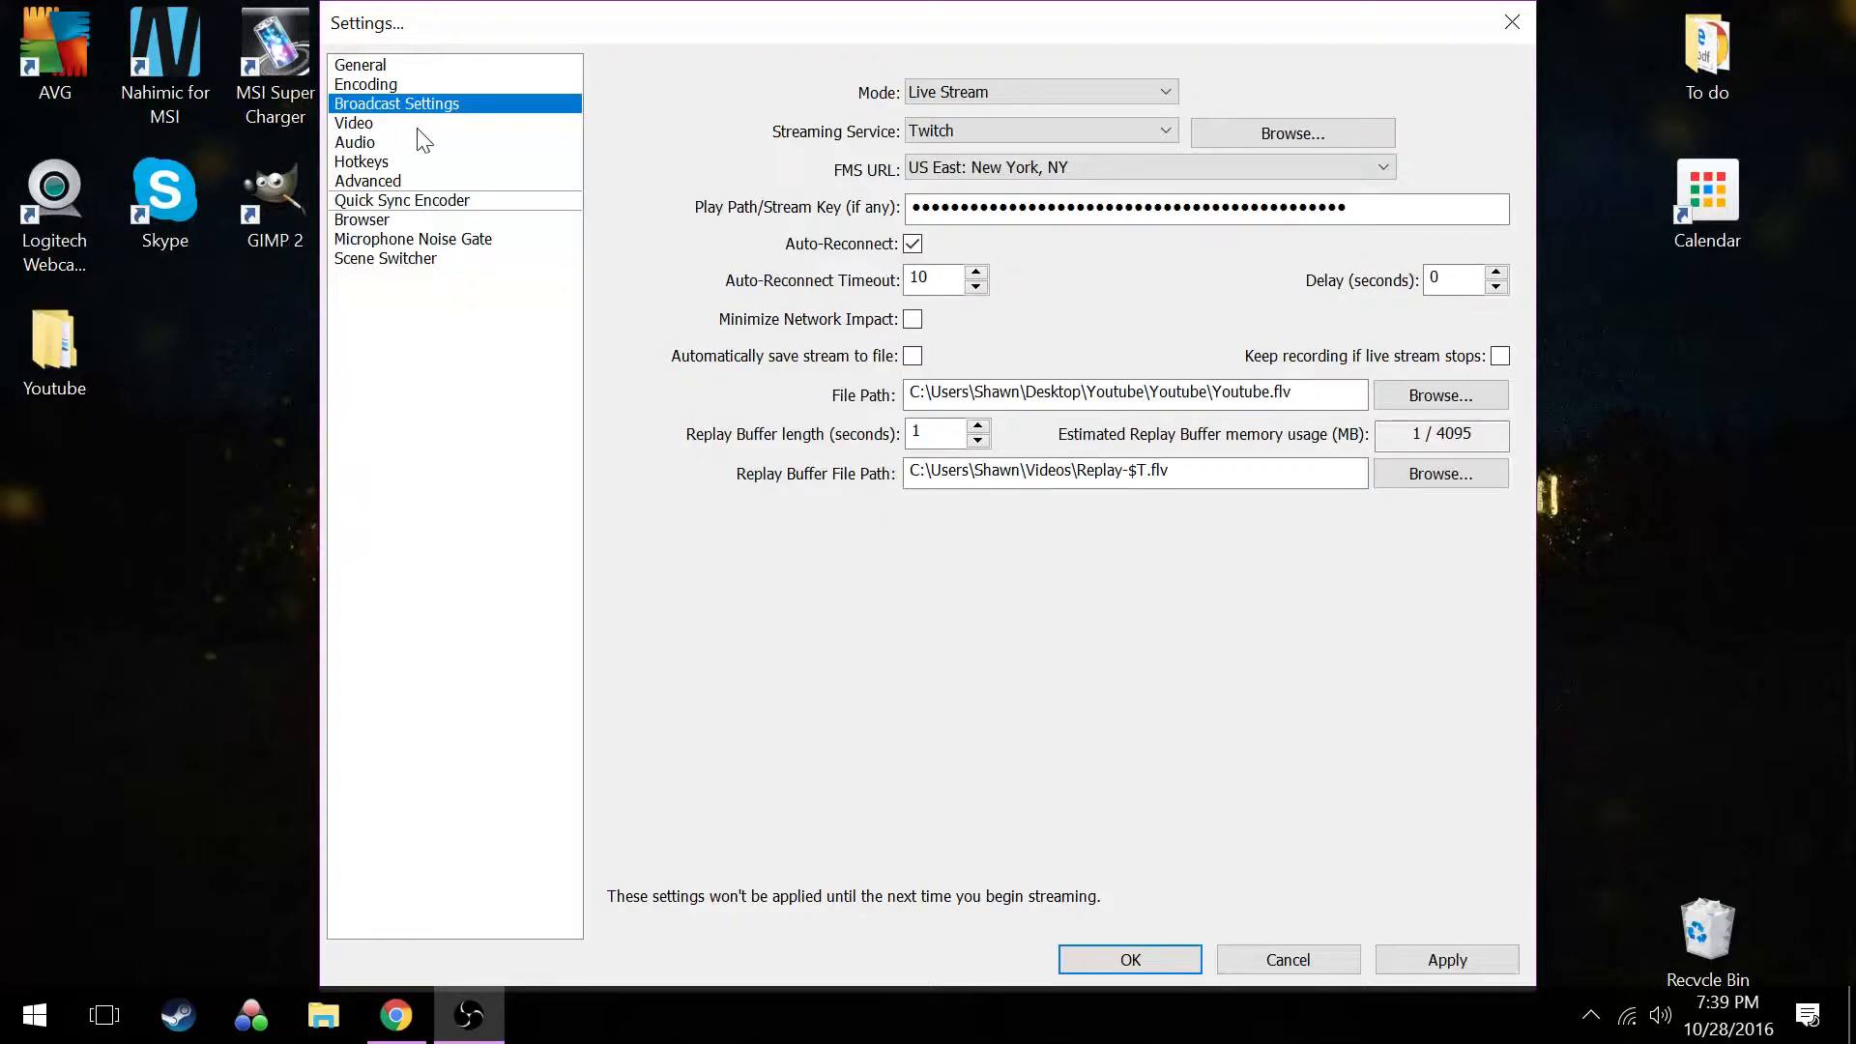
Discard the unsaved broadcast changes and look over the Video and Audio settings pages
{"action": "left_click", "coordinate": [376, 147]}
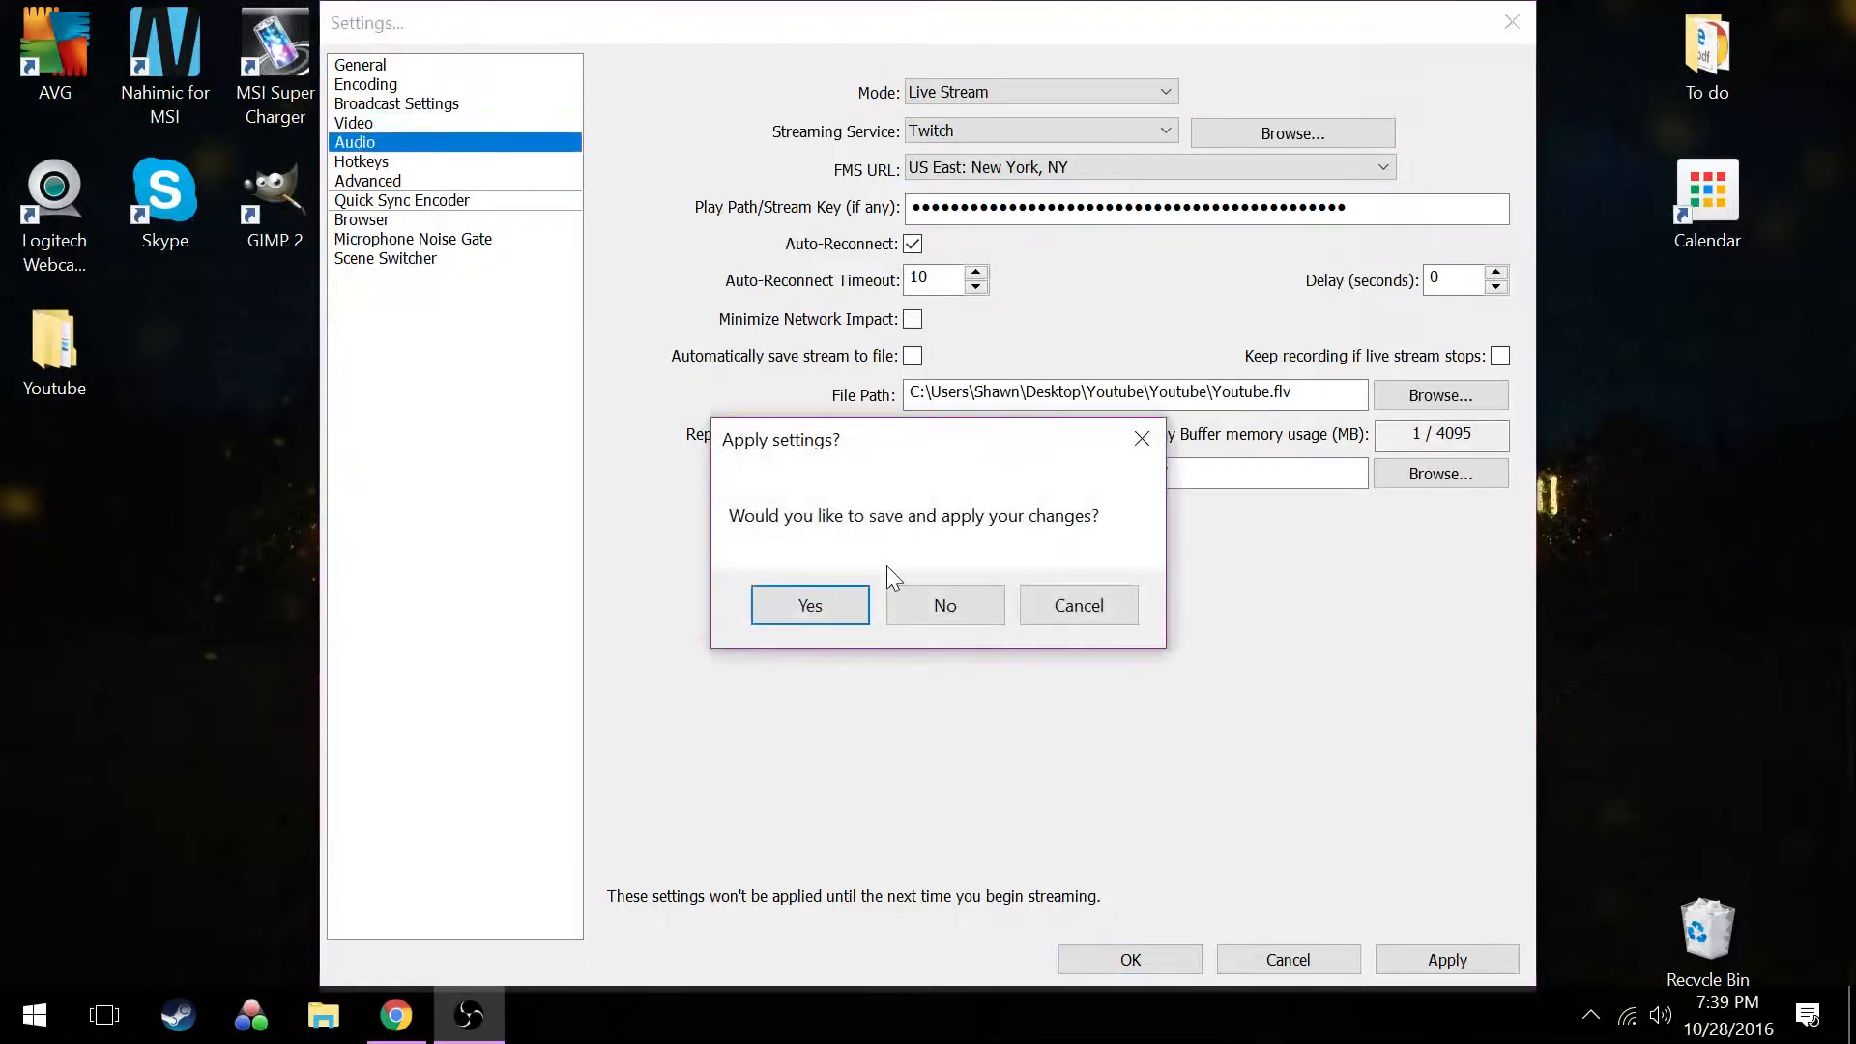
{"action": "left_click", "coordinate": [909, 615]}
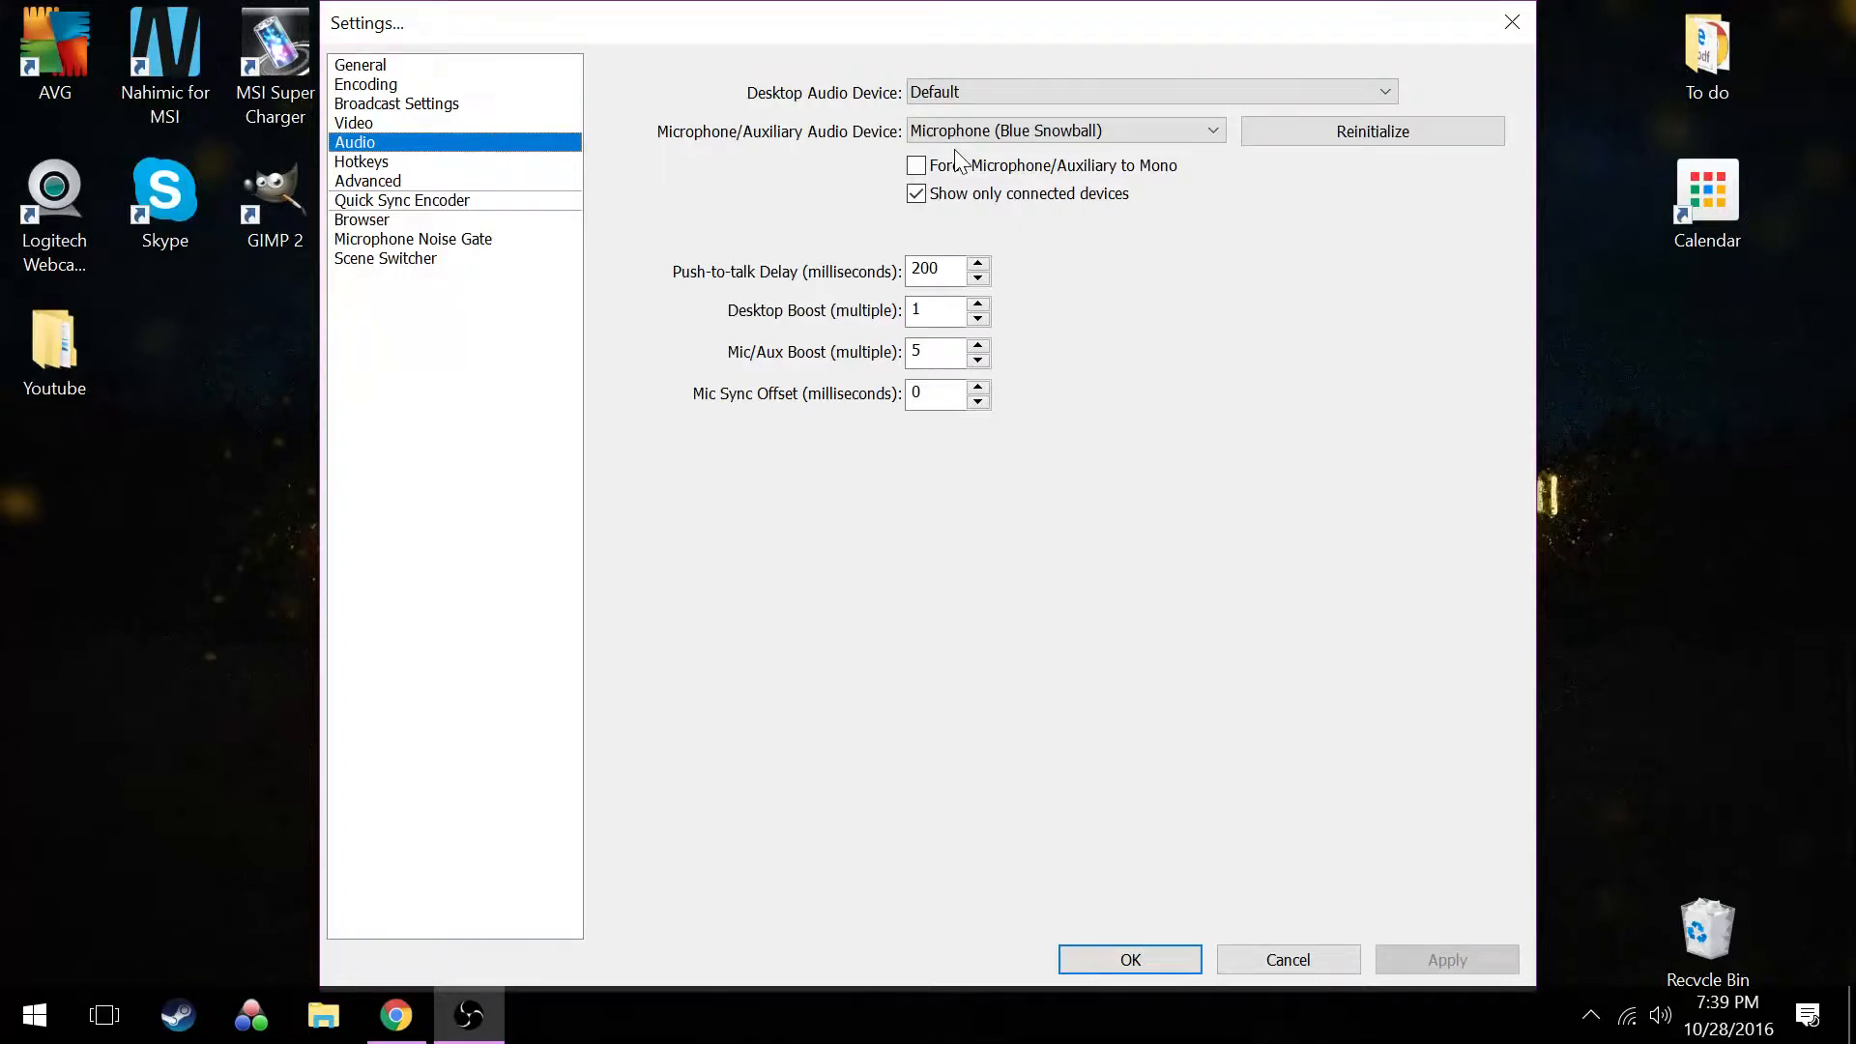
{"action": "left_click", "coordinate": [356, 122]}
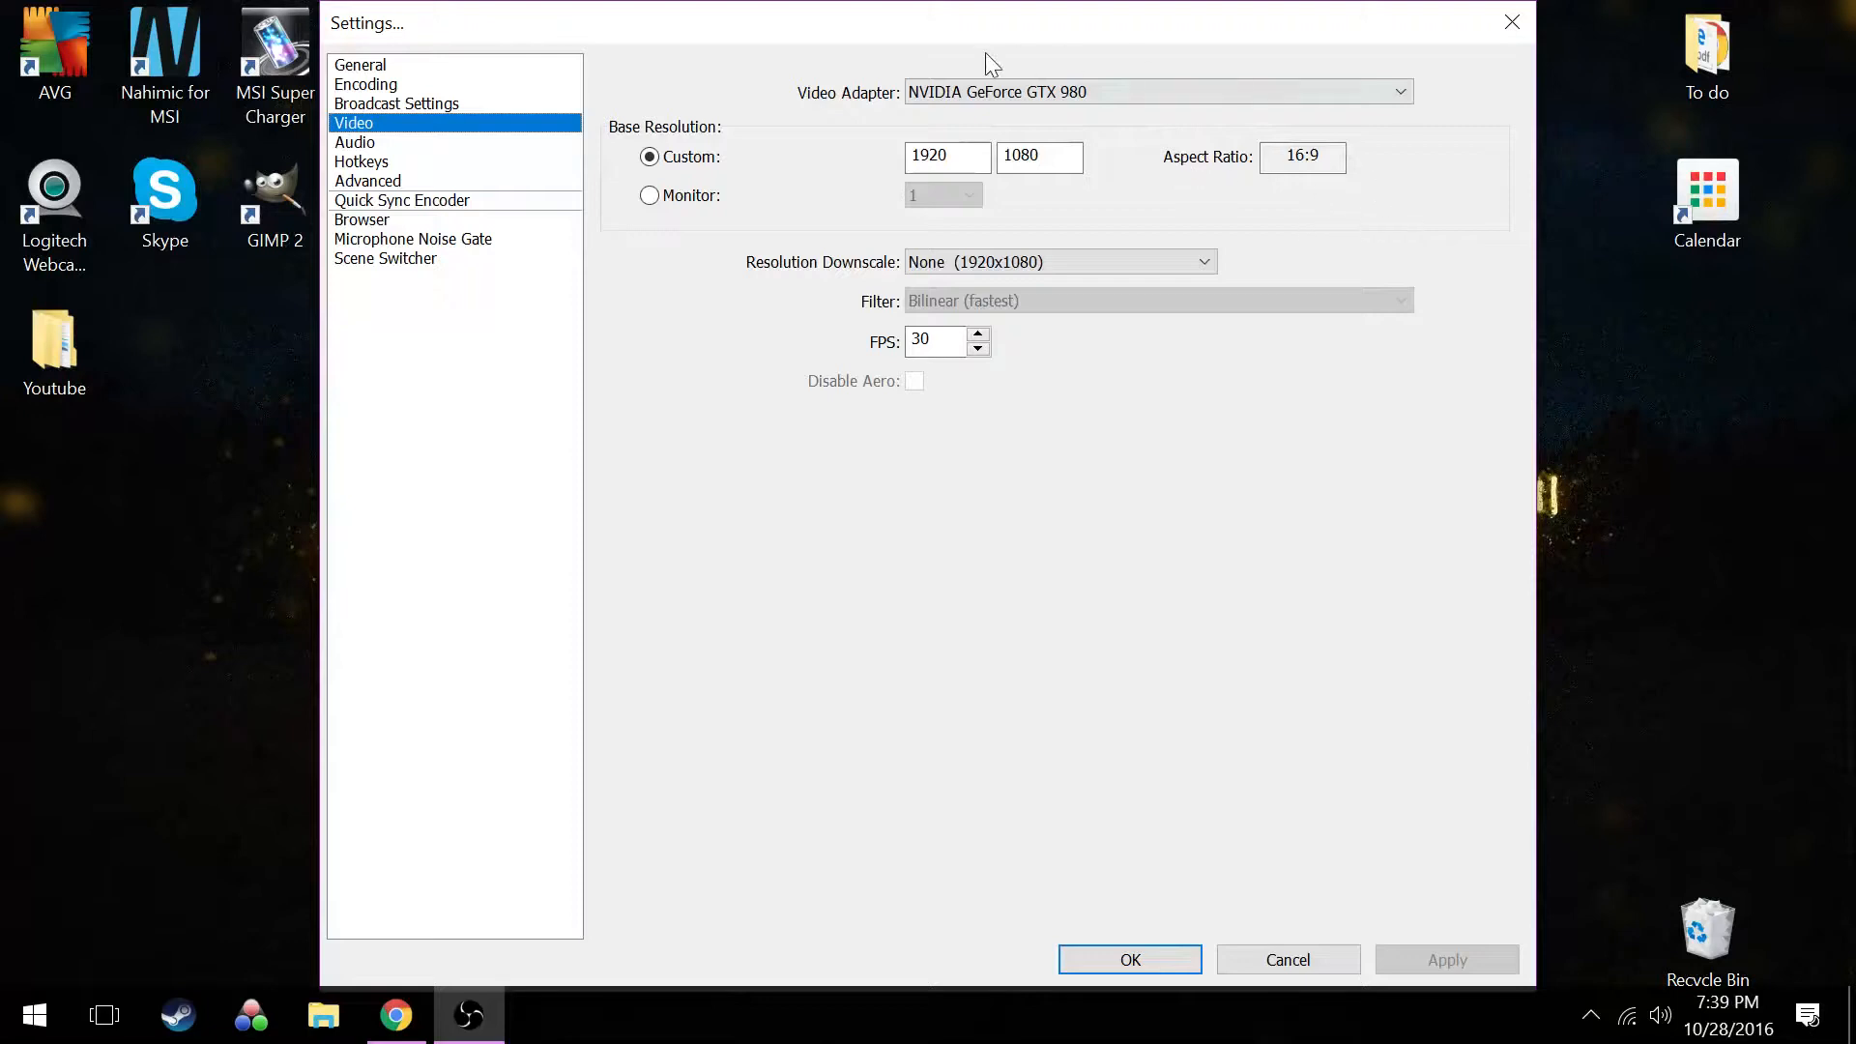
{"action": "left_click", "coordinate": [353, 143]}
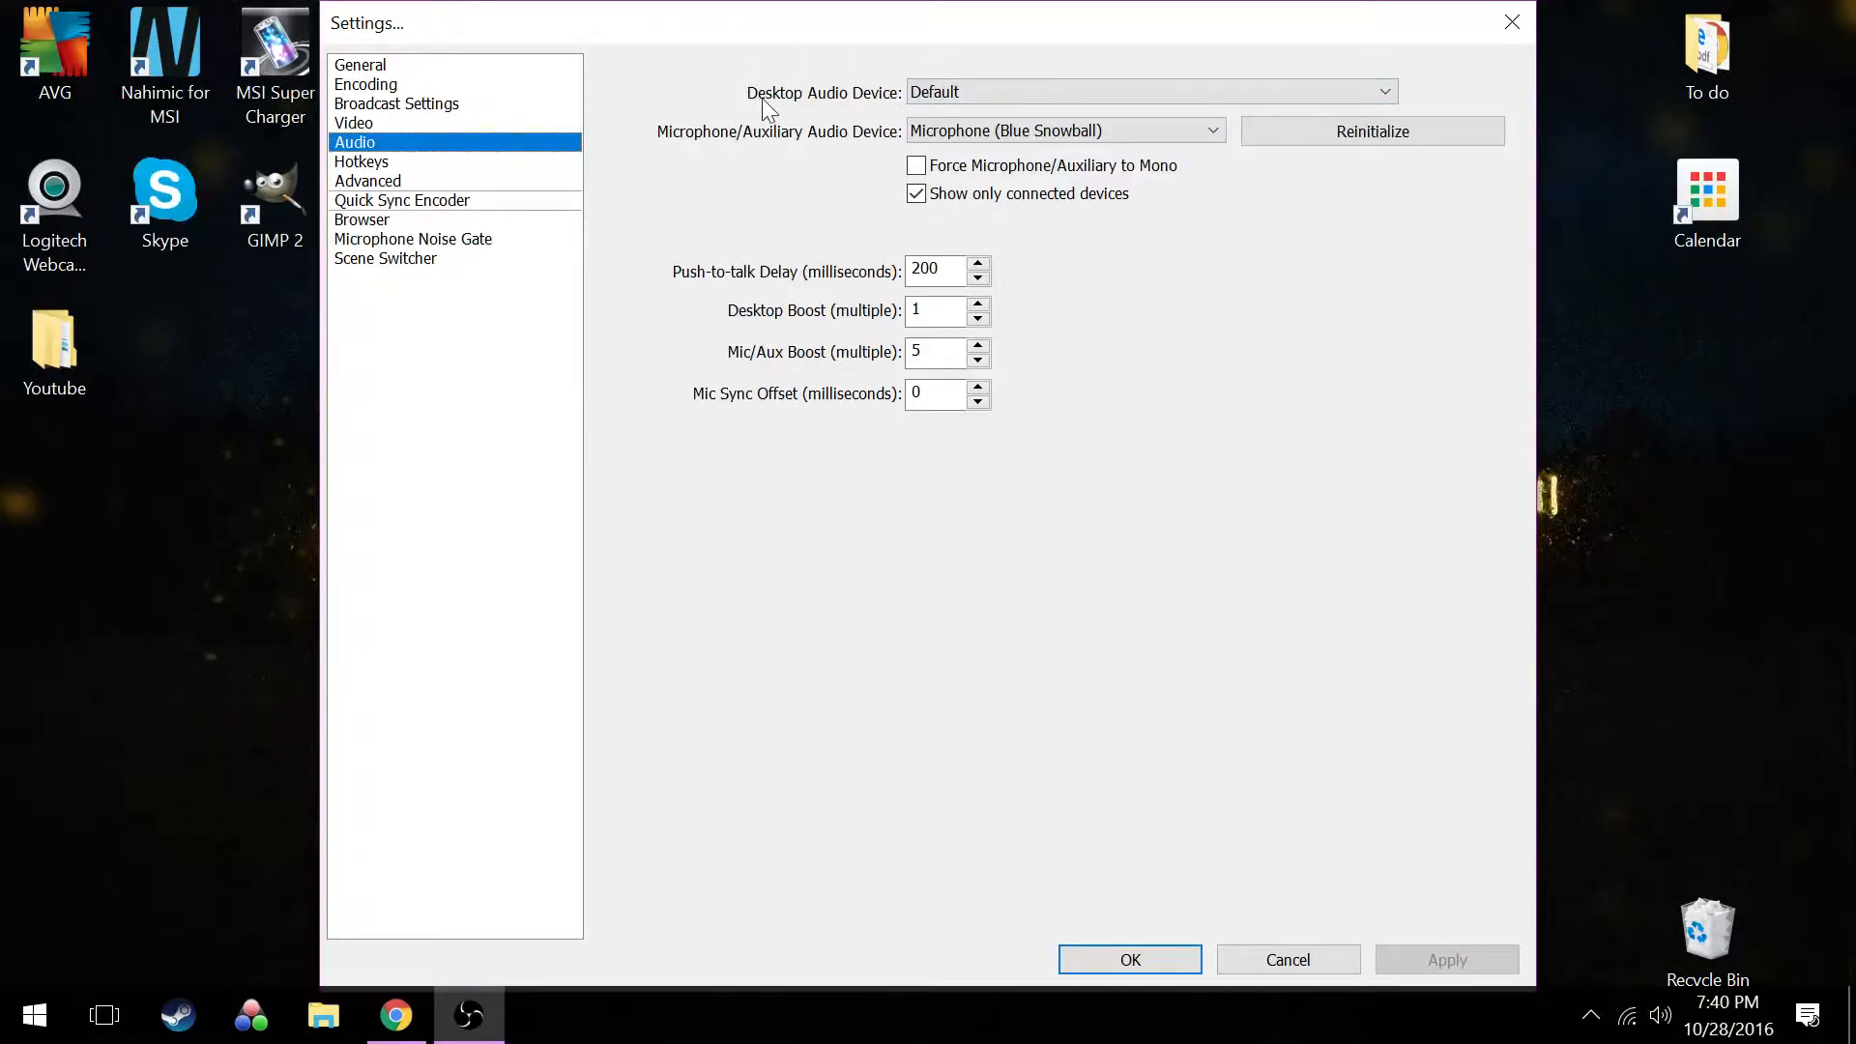
Review the available desktop audio devices, keeping Default
{"action": "left_click", "coordinate": [989, 95]}
{"action": "left_click", "coordinate": [989, 95]}
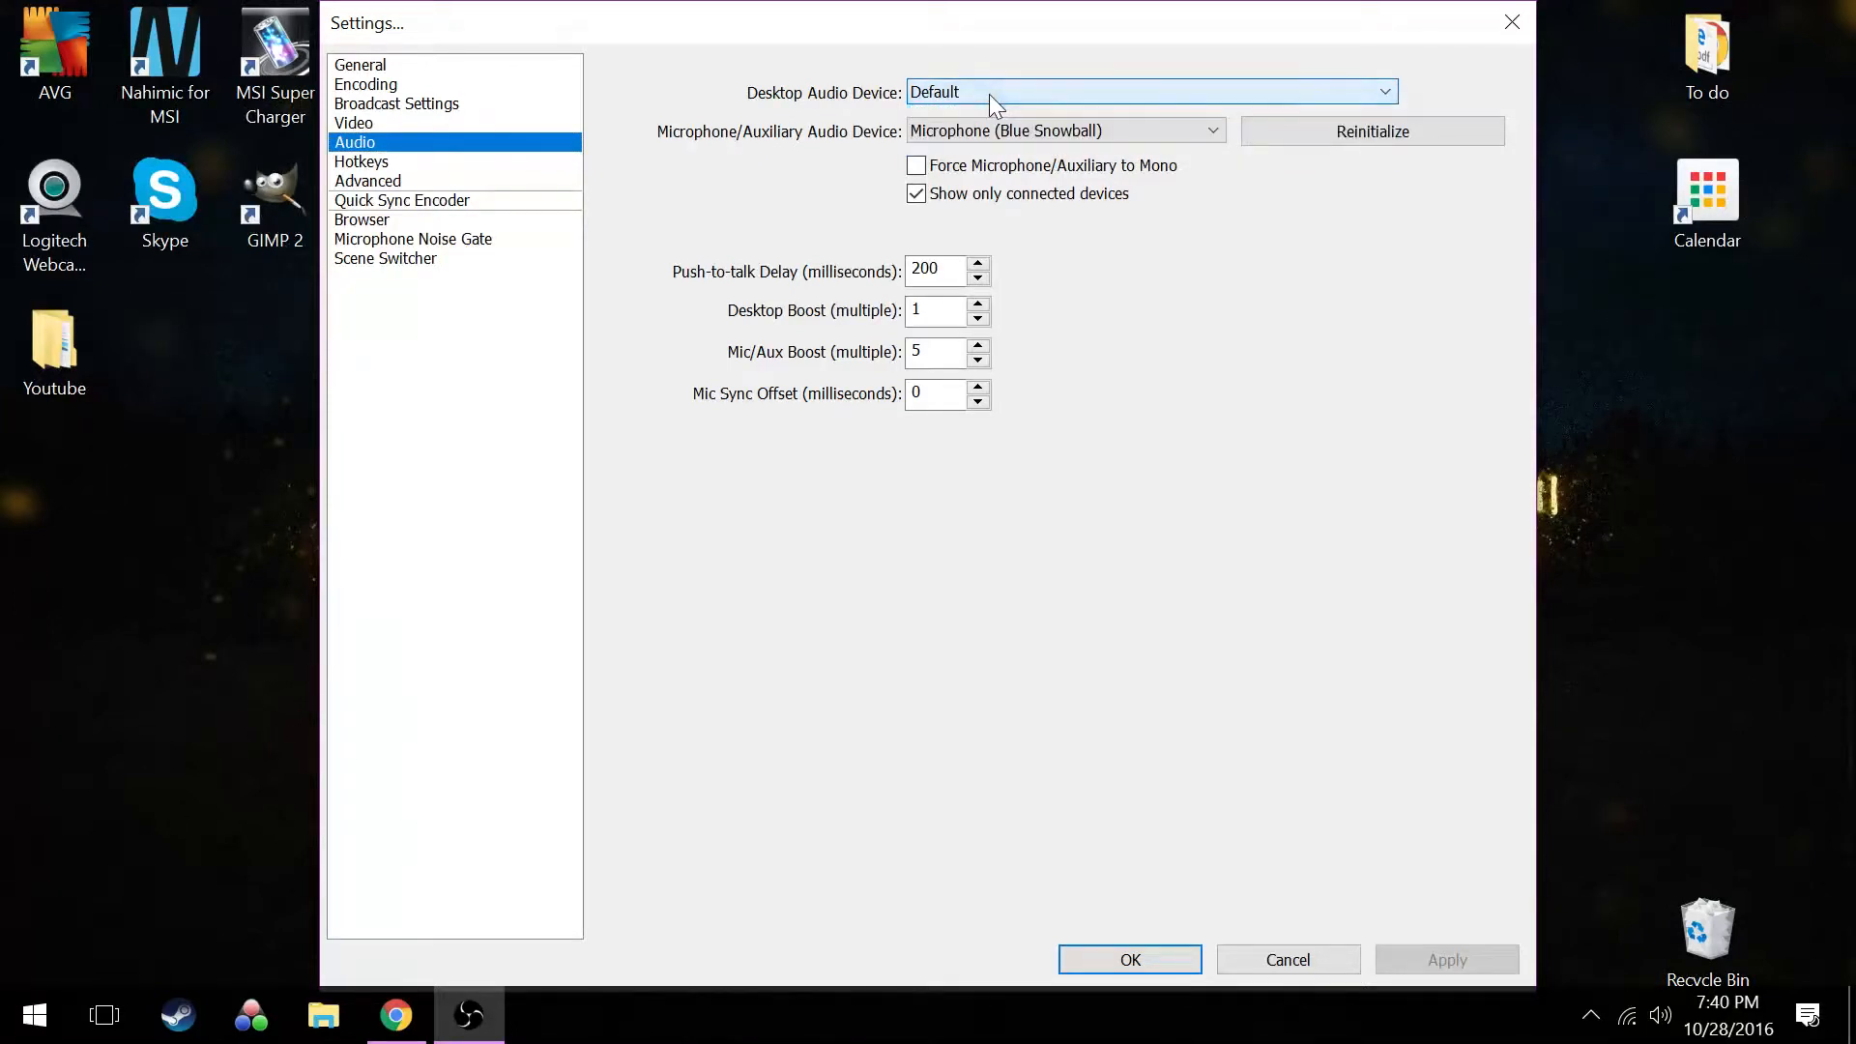
{"action": "left_click", "coordinate": [989, 94]}
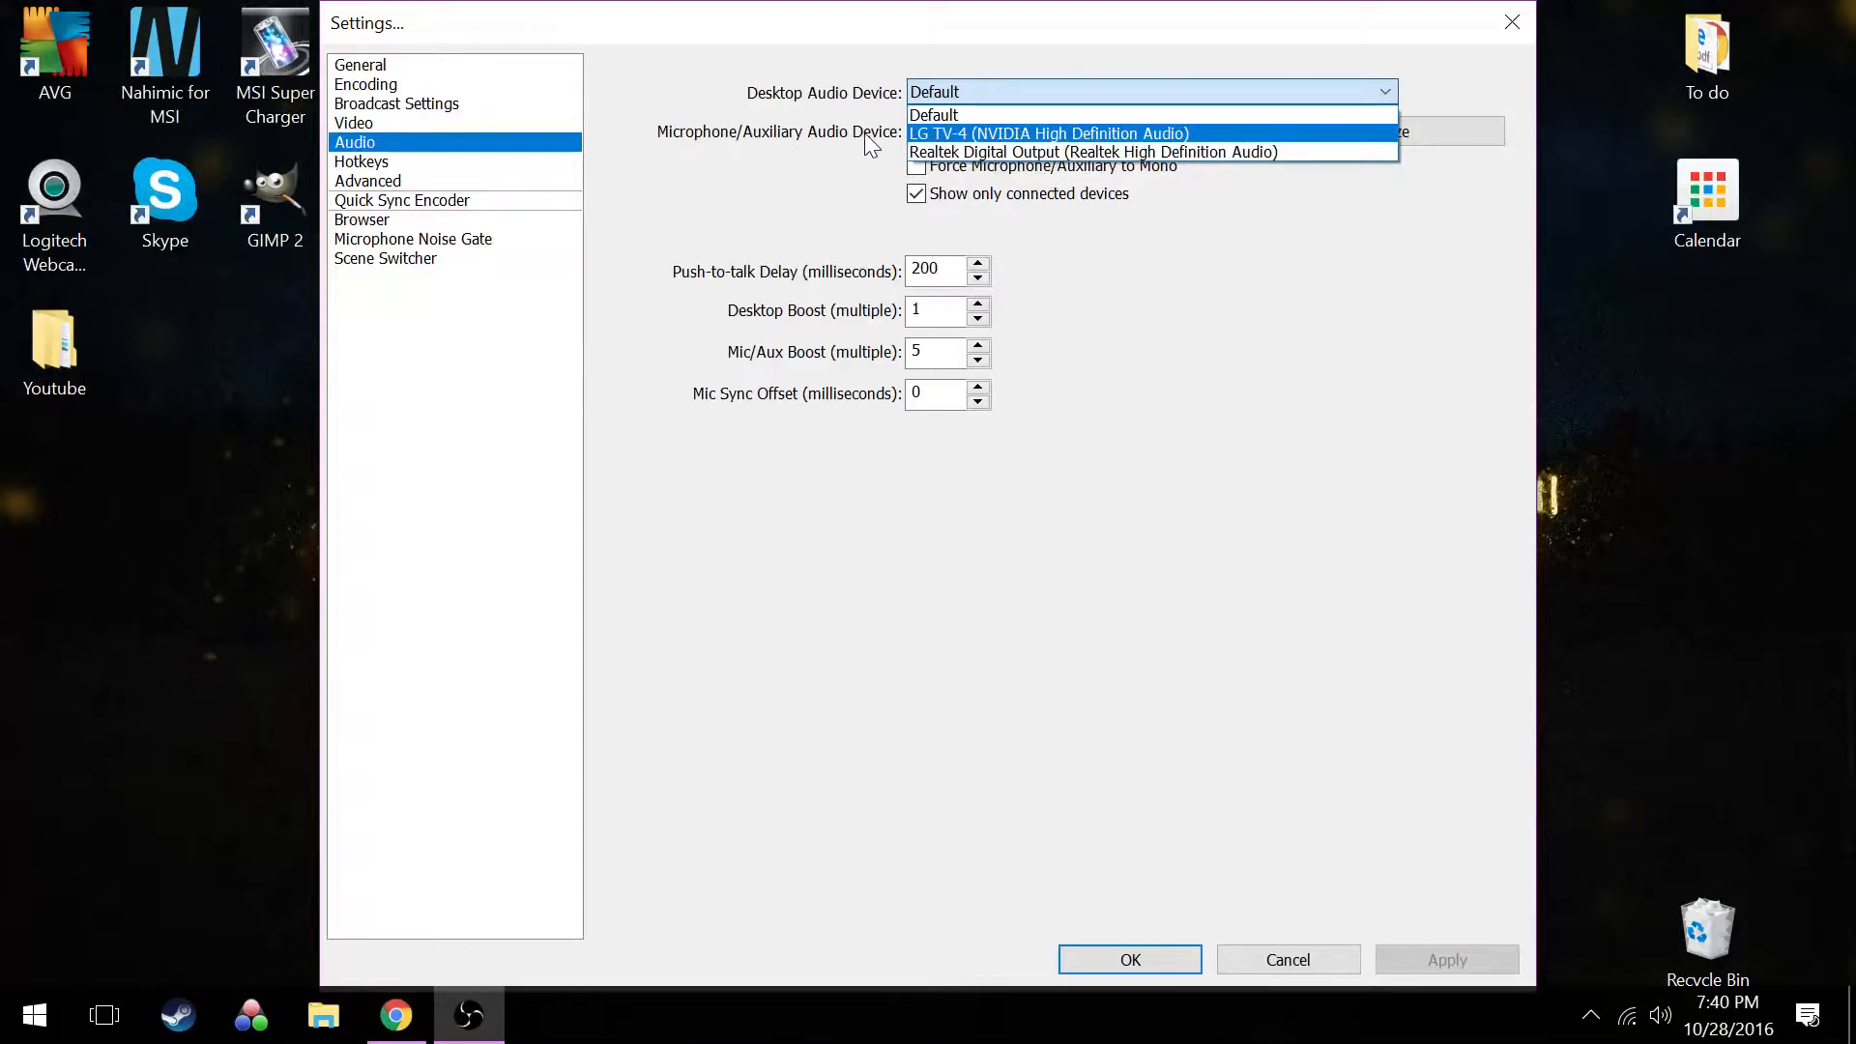
{"action": "key", "text": "Down"}
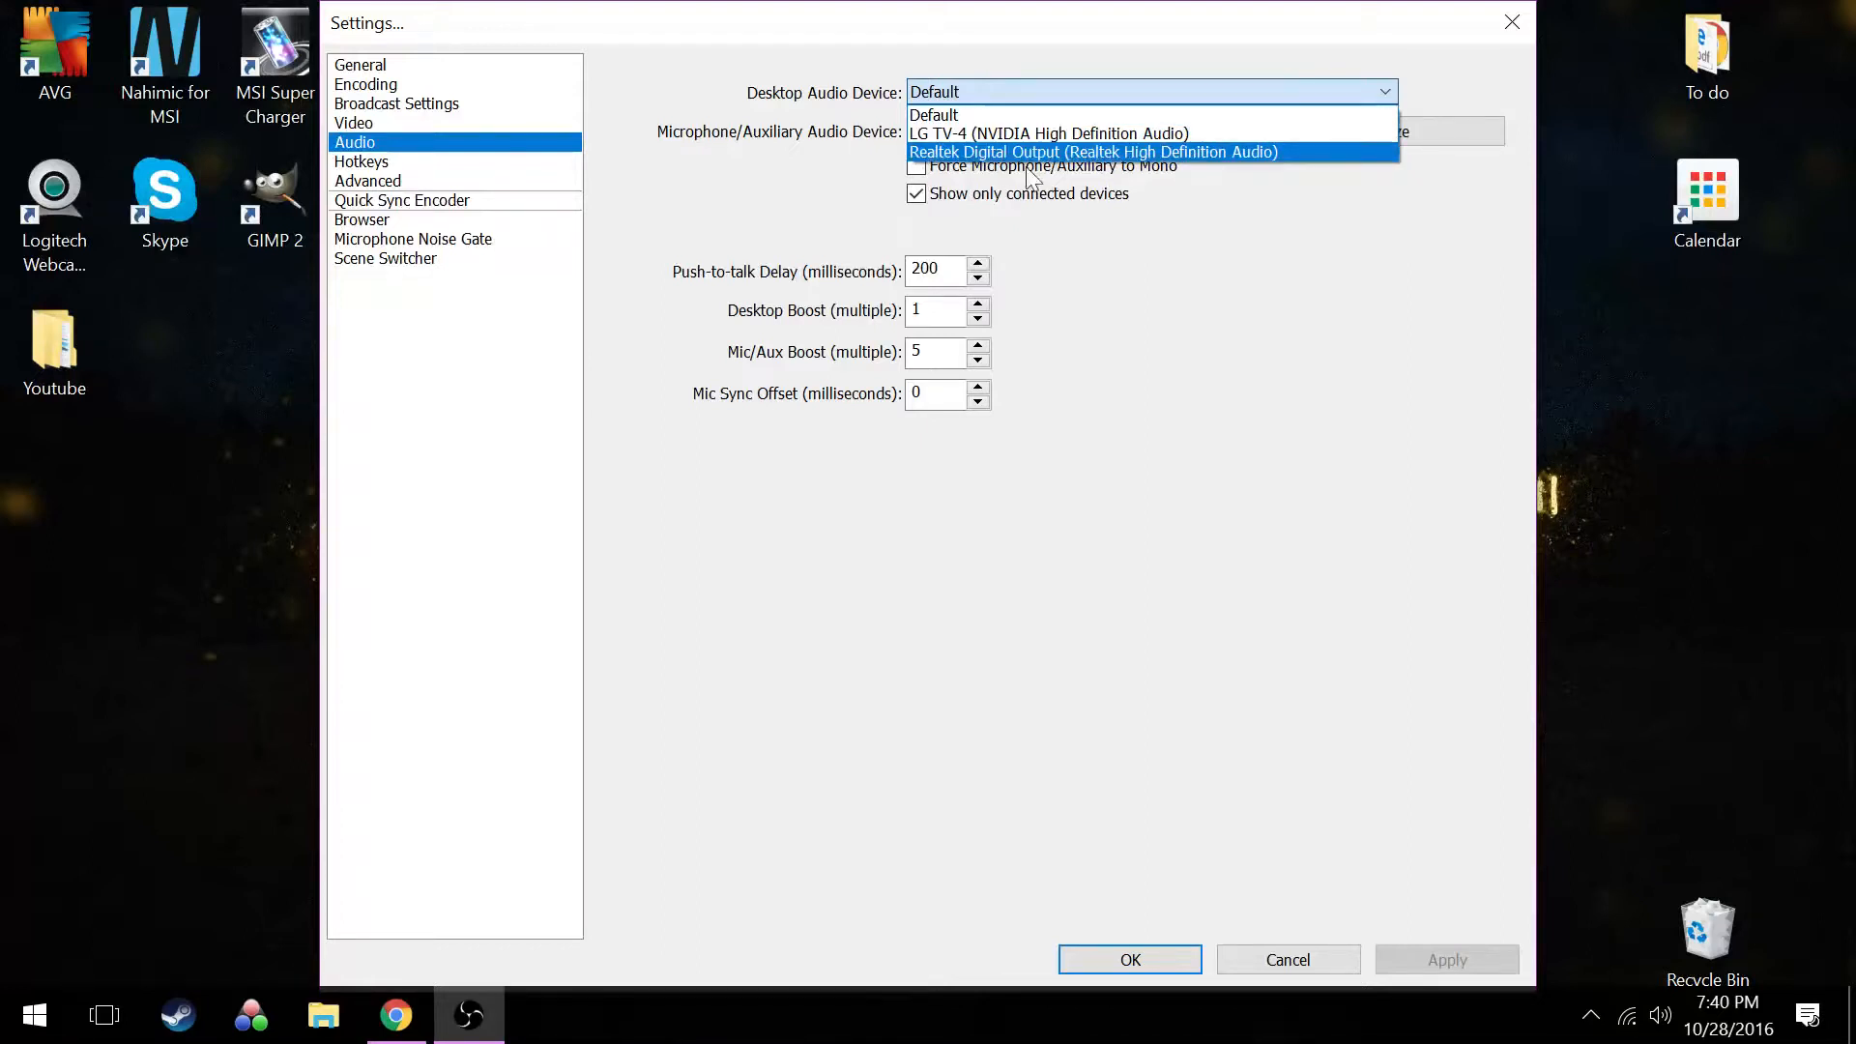
{"action": "left_click", "coordinate": [790, 155]}
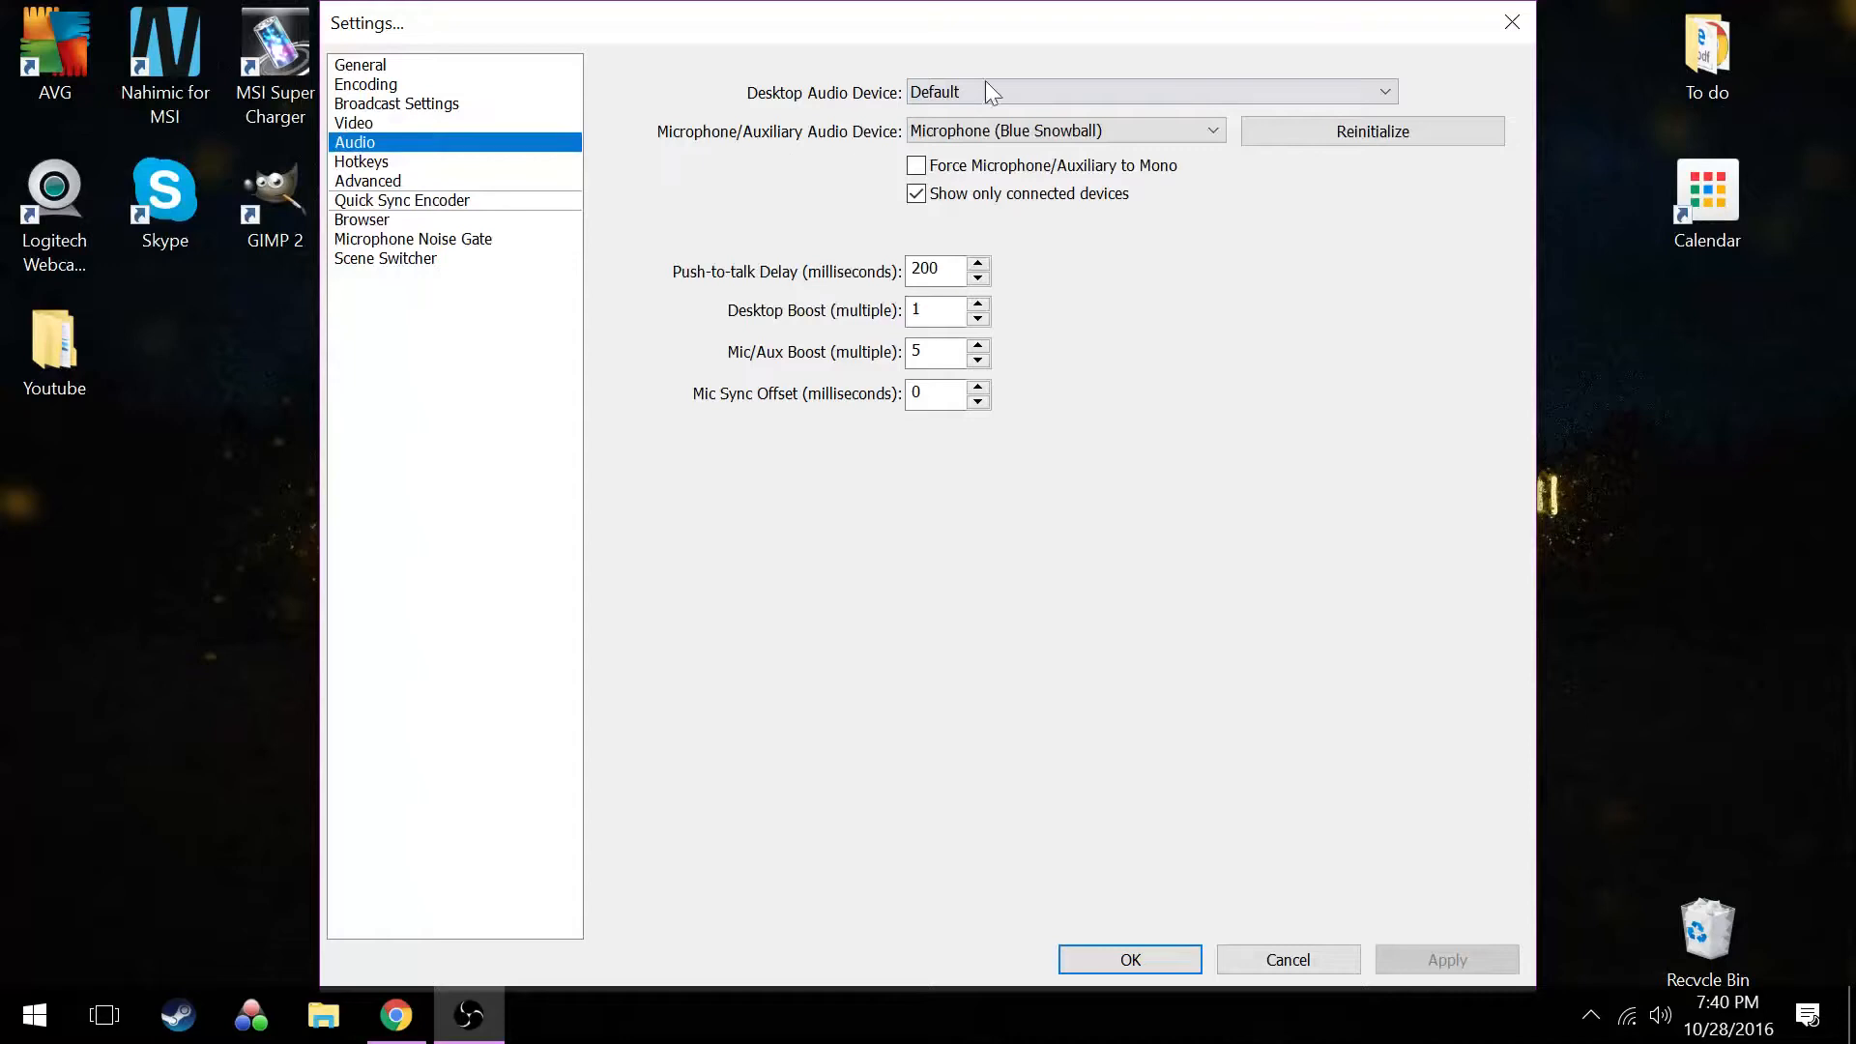
Review the available microphone devices, keeping the Blue Snowball, and accept the settings
{"action": "left_click", "coordinate": [1070, 136]}
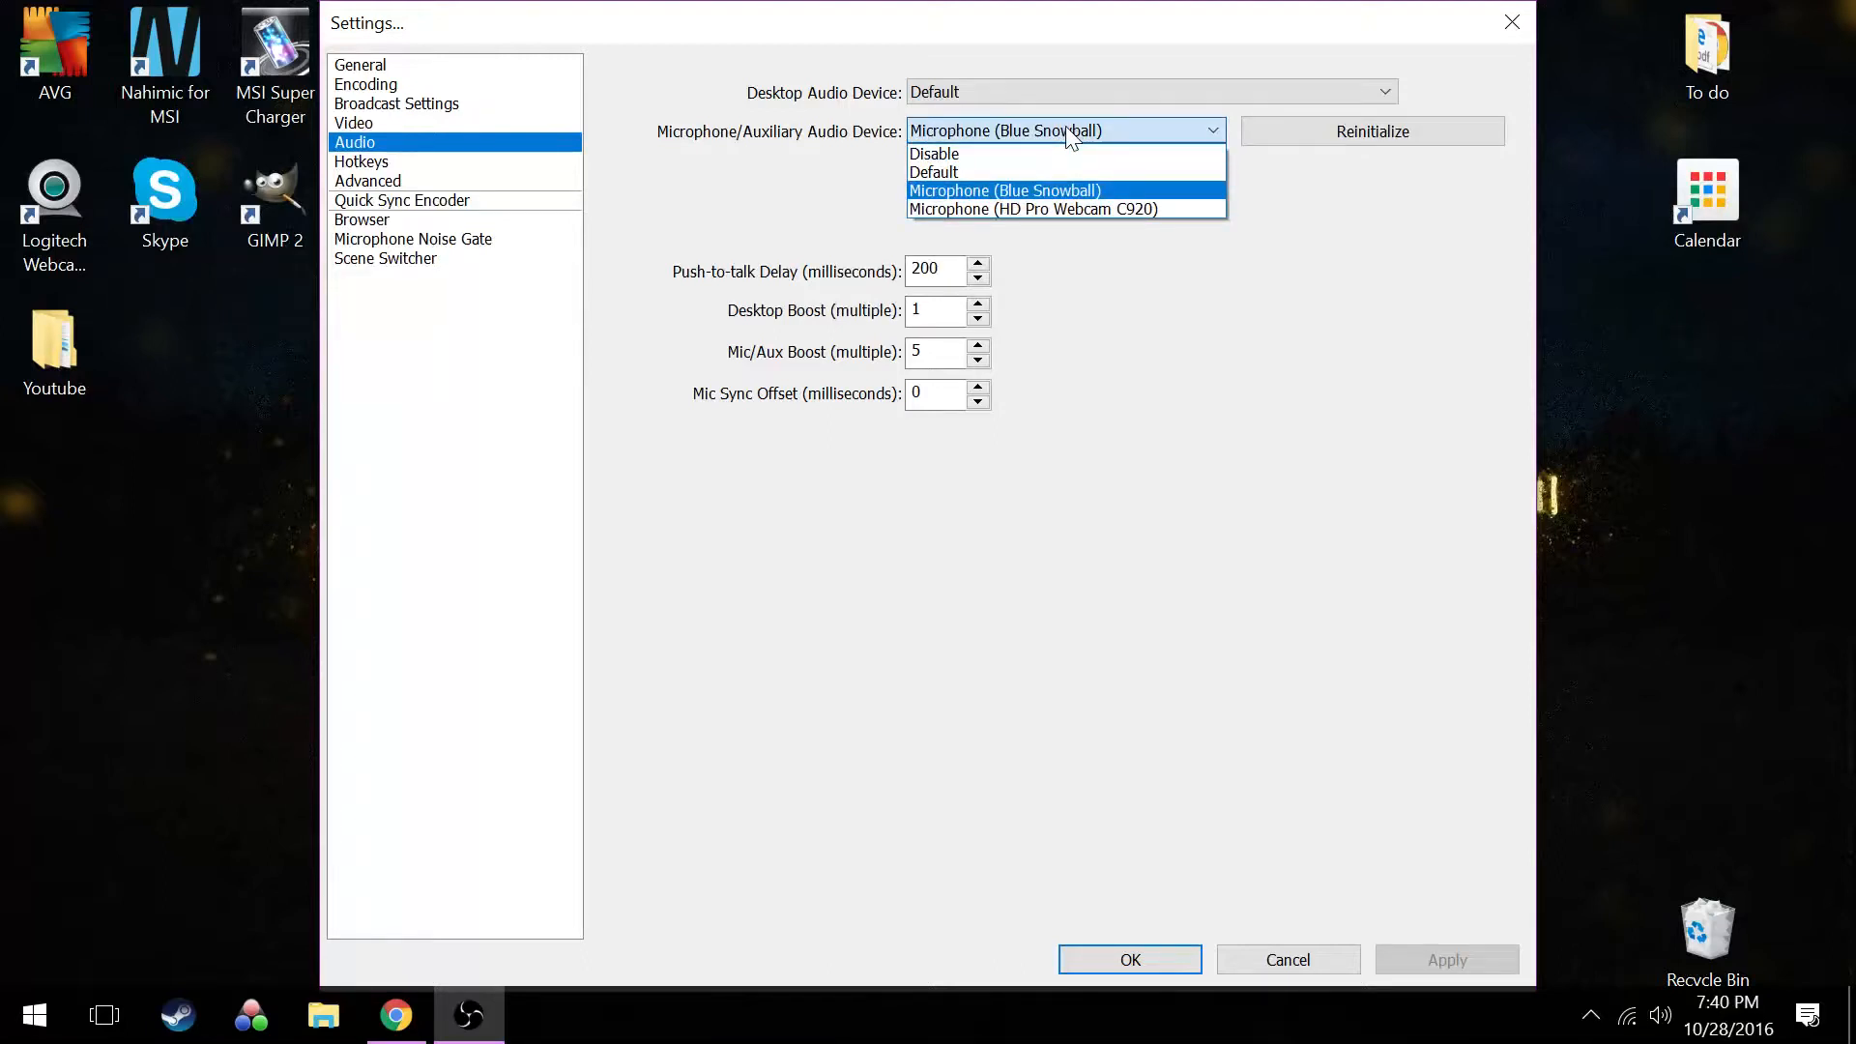
{"action": "left_click", "coordinate": [767, 182]}
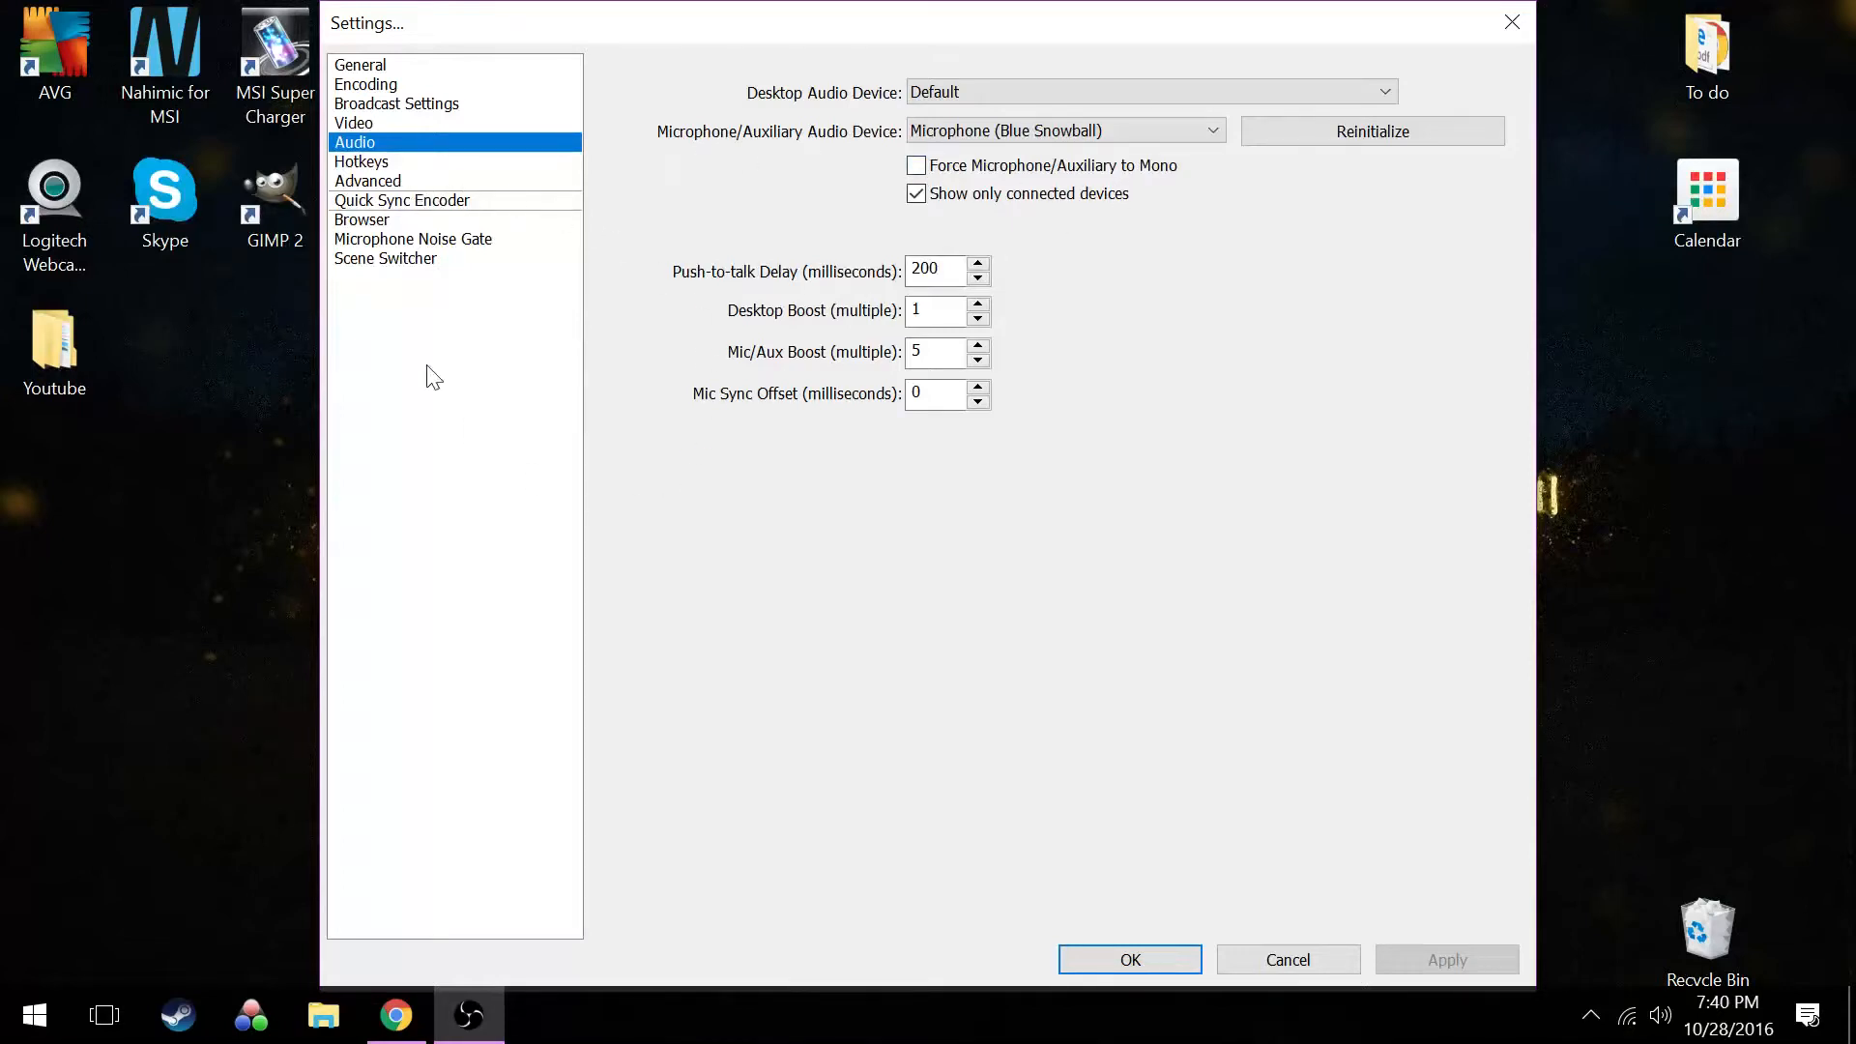
{"action": "left_click", "coordinate": [1134, 960]}
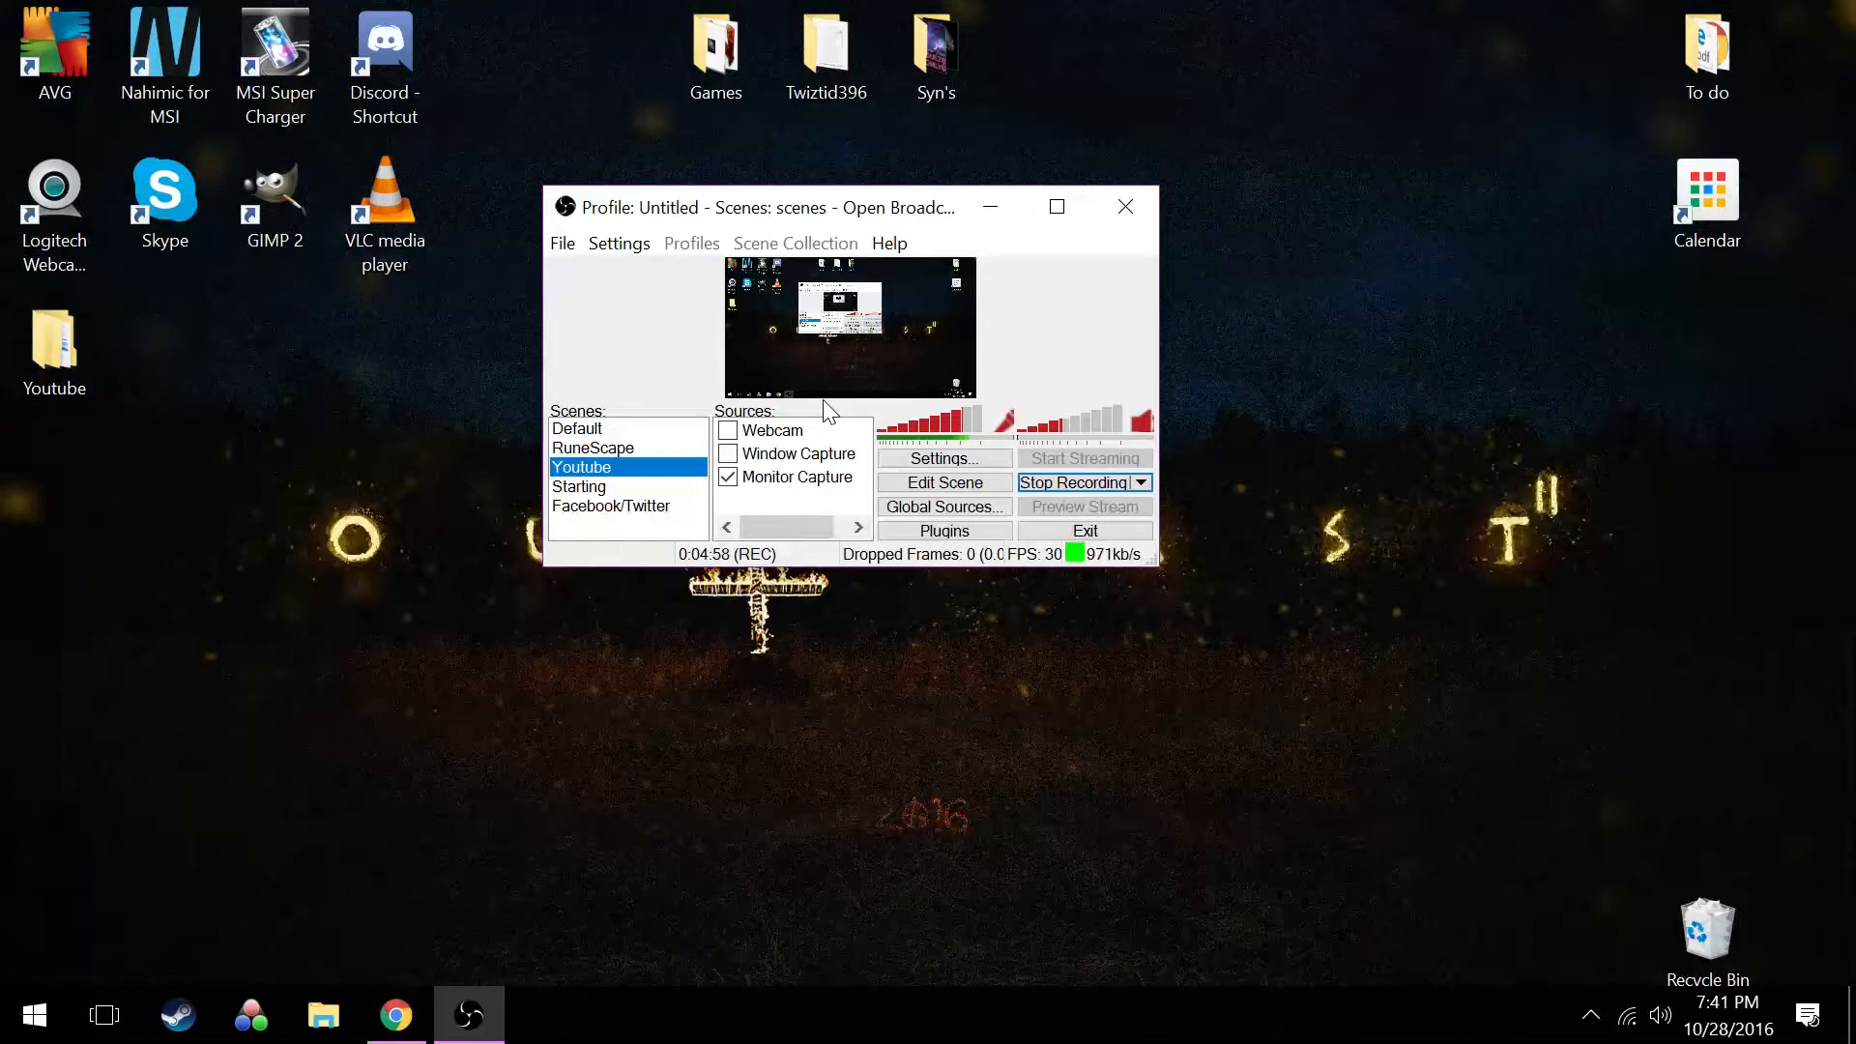
Review the source types that can be added to the Youtube scene without adding one
{"action": "right_click", "coordinate": [830, 501]}
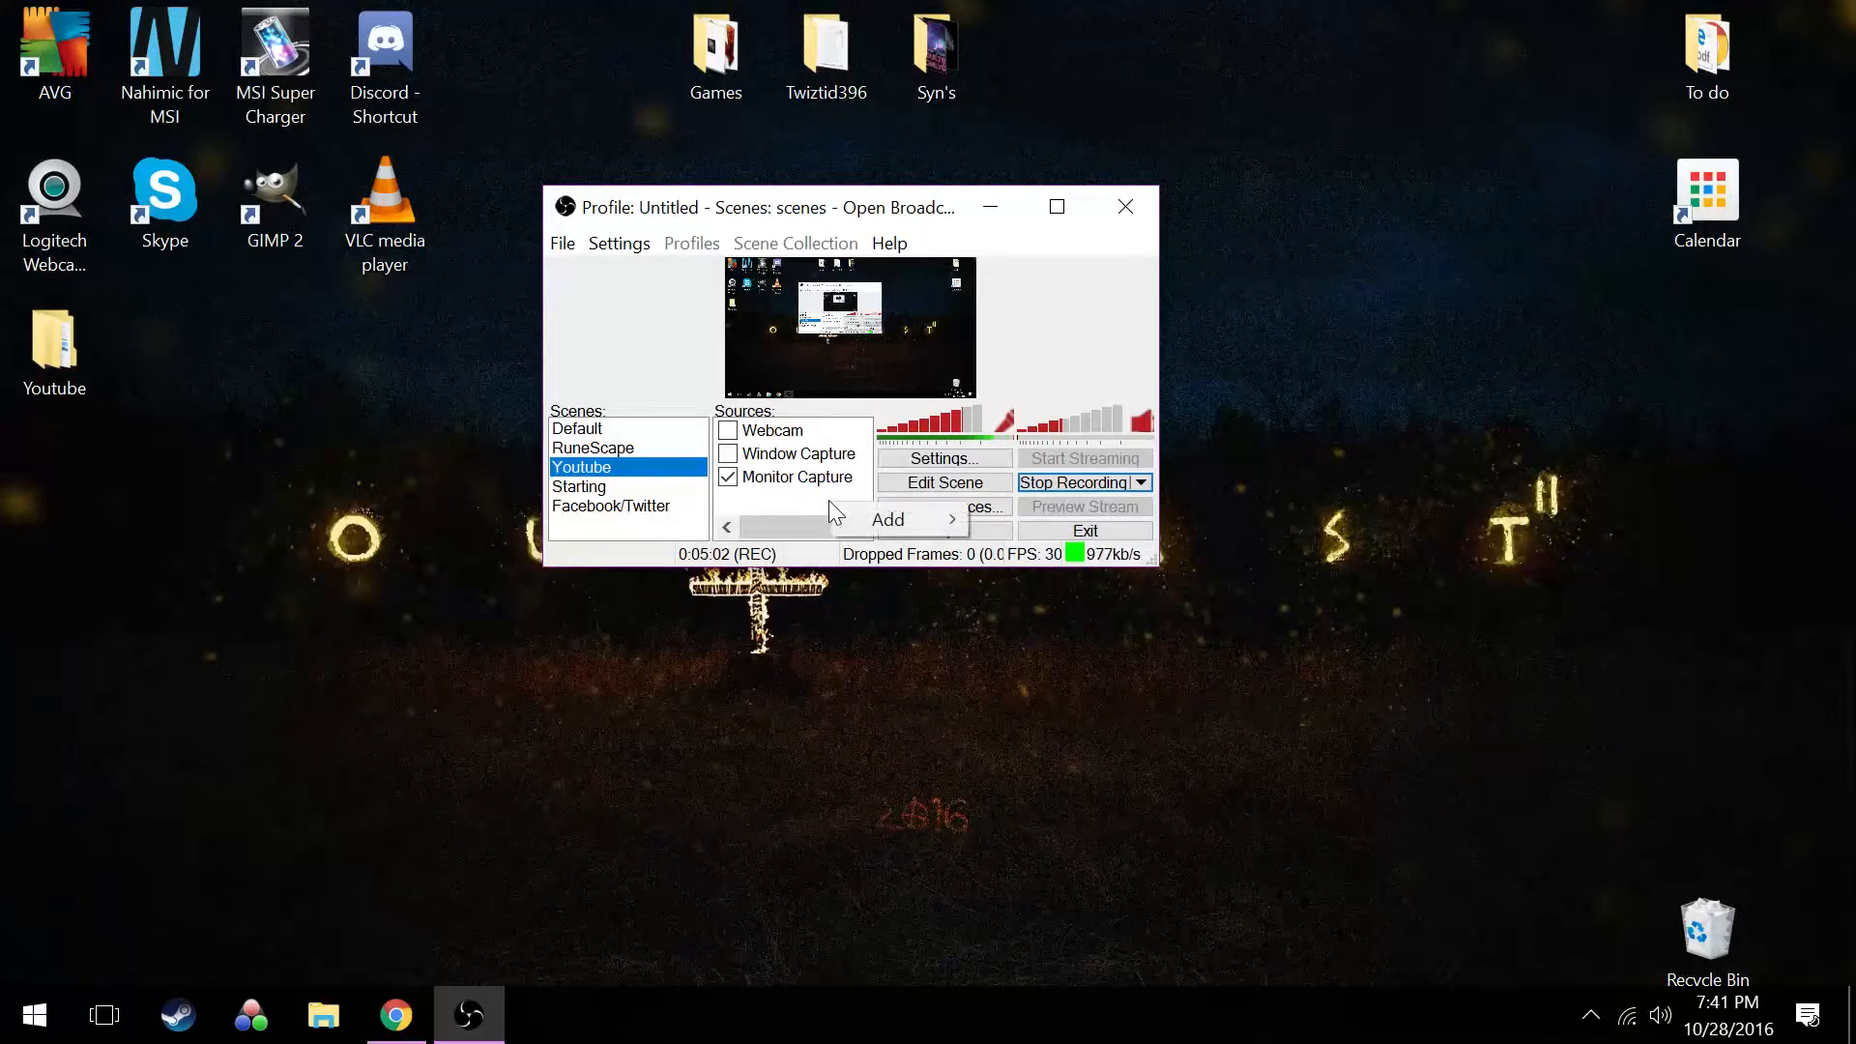
{"action": "mouse_move", "coordinate": [858, 514]}
{"action": "left_click", "coordinate": [1413, 546]}
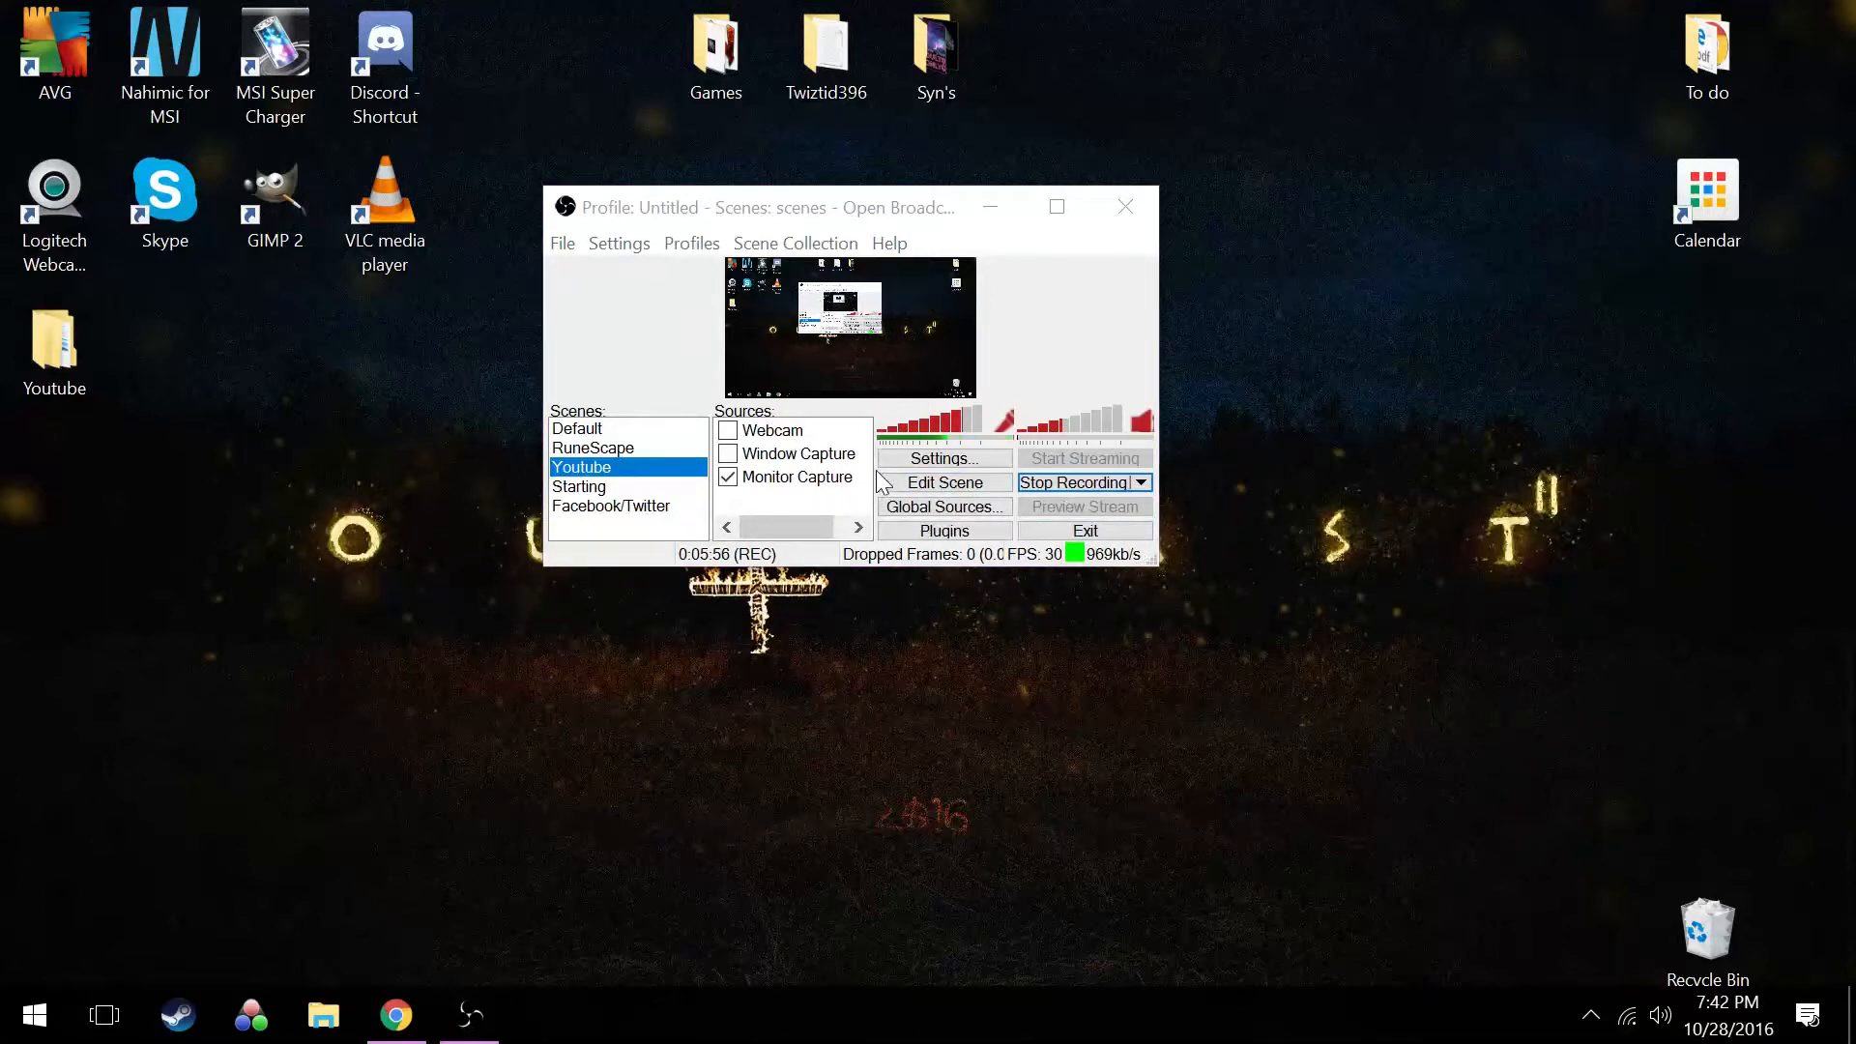
{"action": "right_click", "coordinate": [827, 492]}
{"action": "mouse_move", "coordinate": [899, 510]}
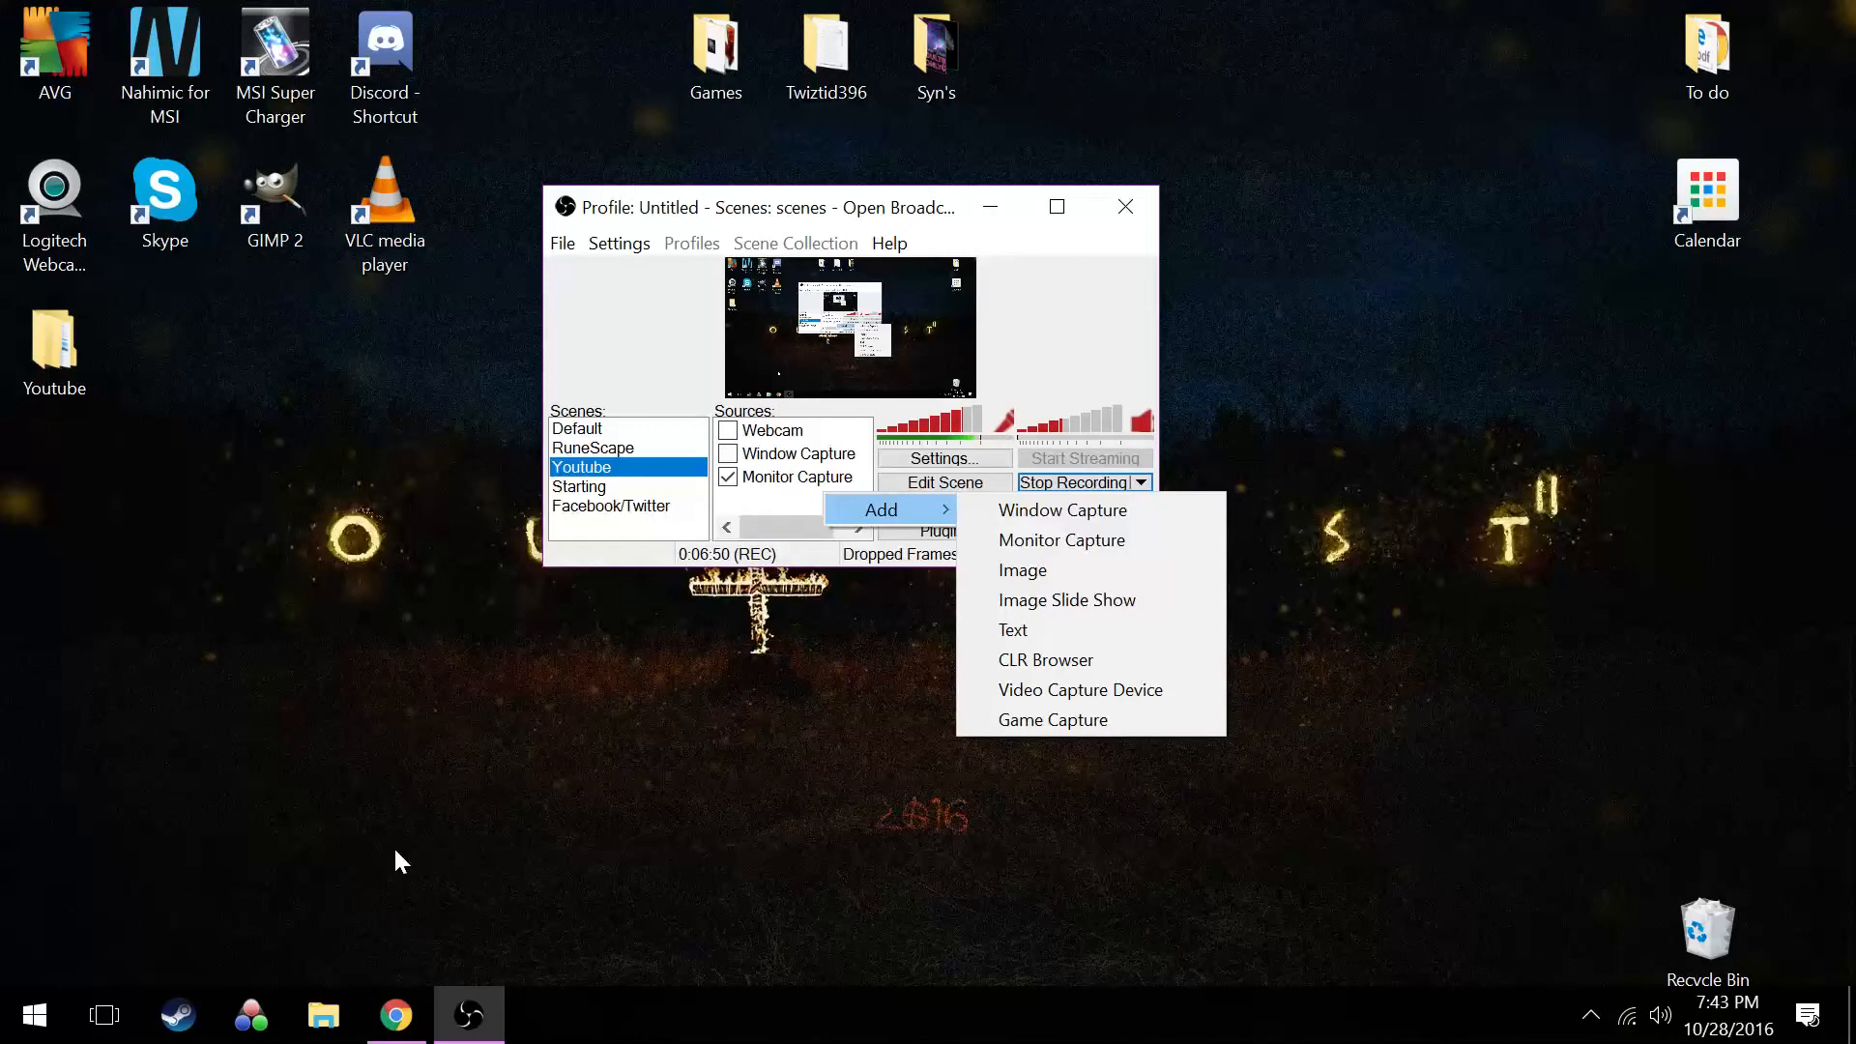
{"action": "left_click", "coordinate": [395, 850]}
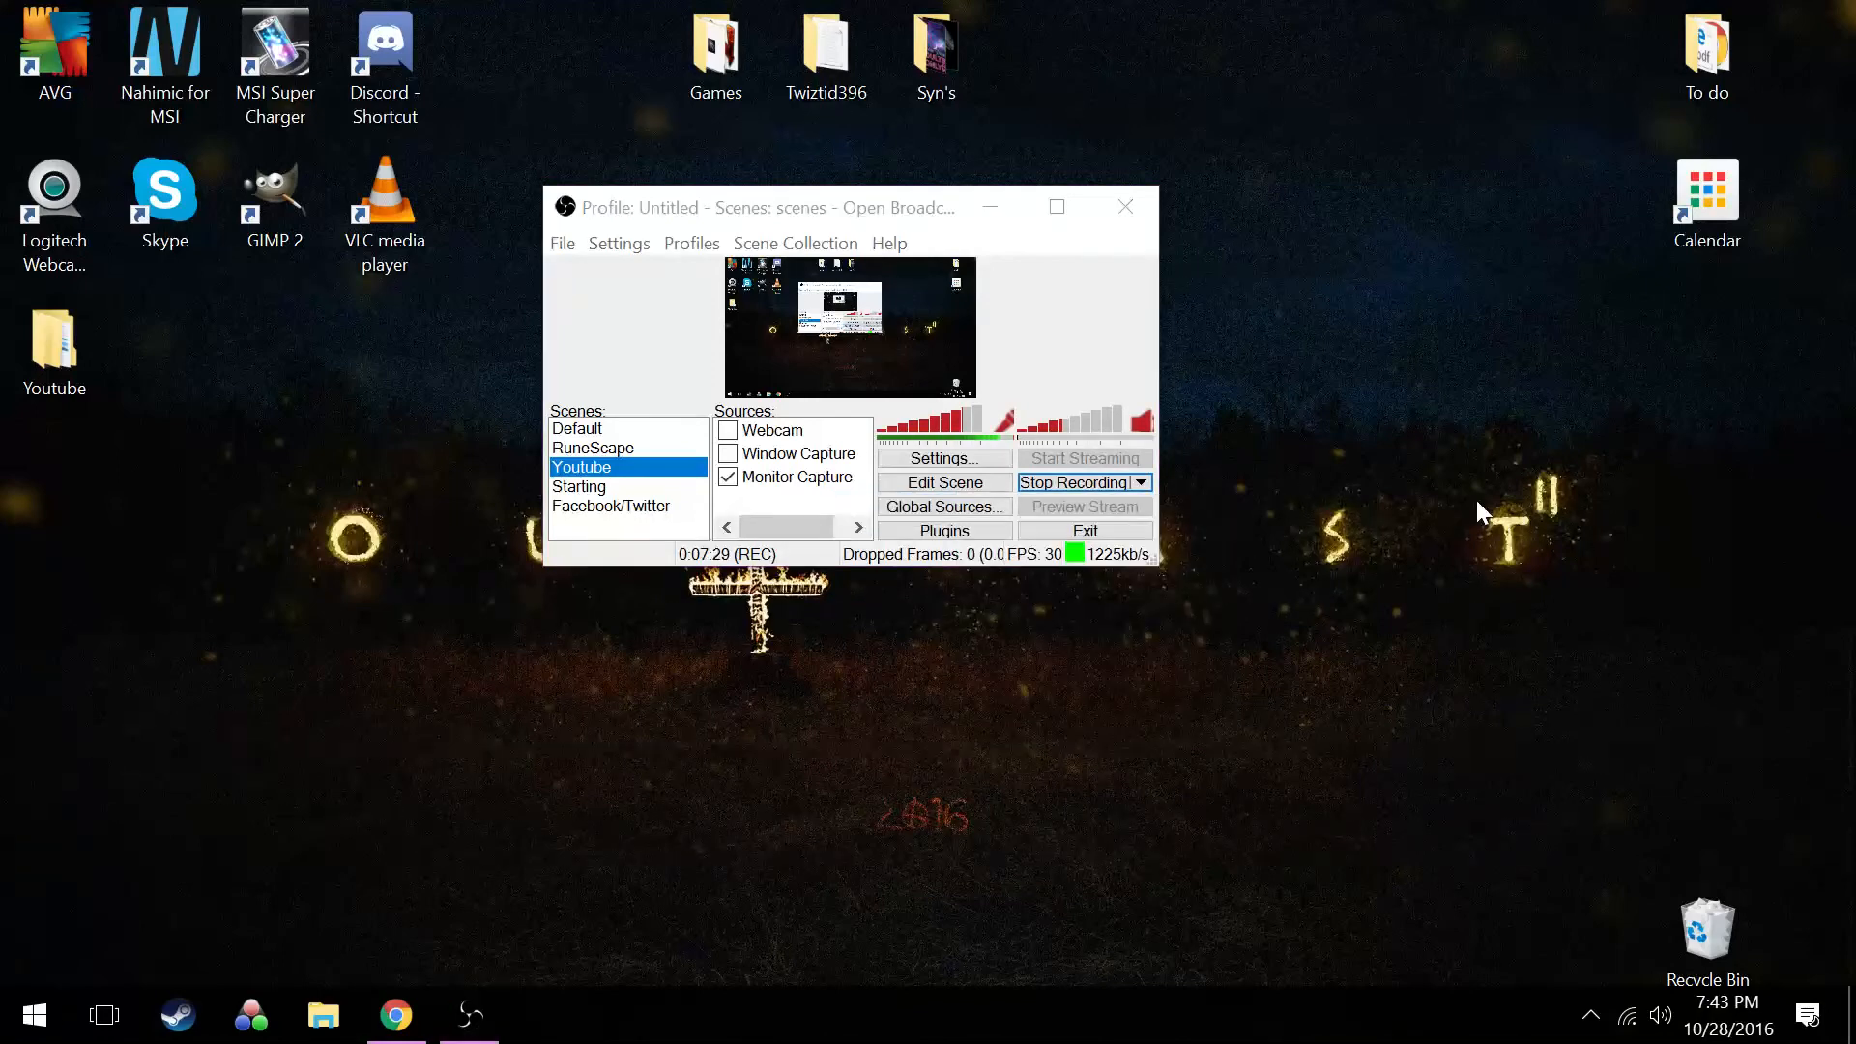